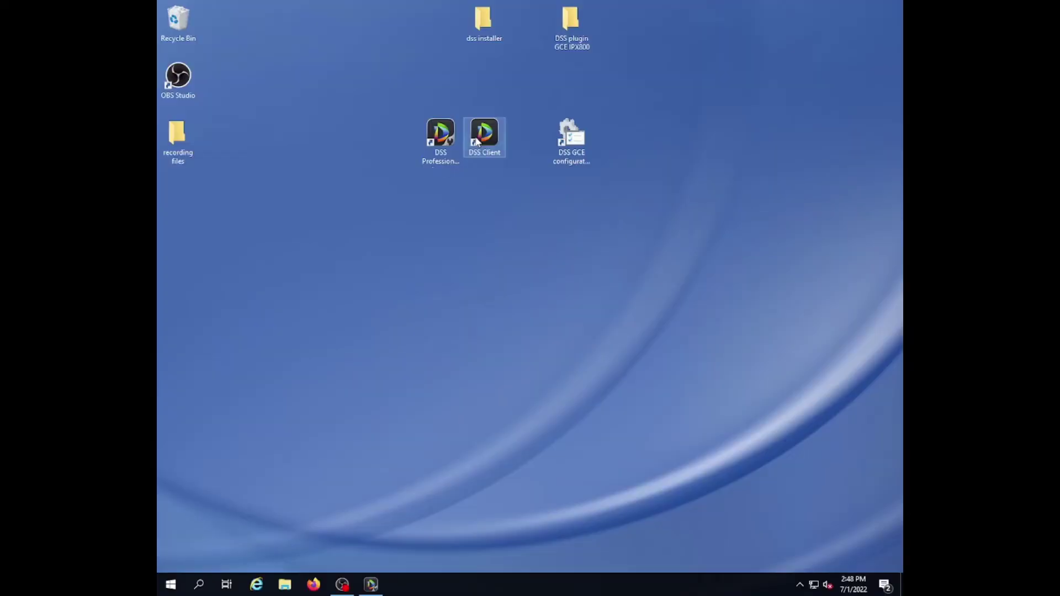
# Launch DSS Client and log in to the DSS server at 192.168.64.18.
pyautogui.doubleClick(484, 135)
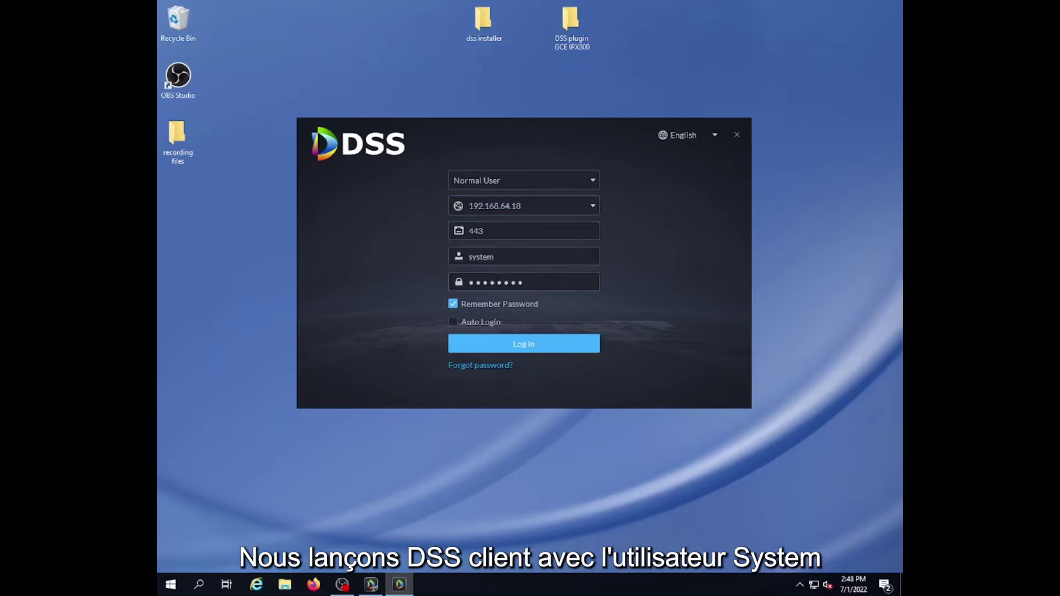
pyautogui.click(526, 345)
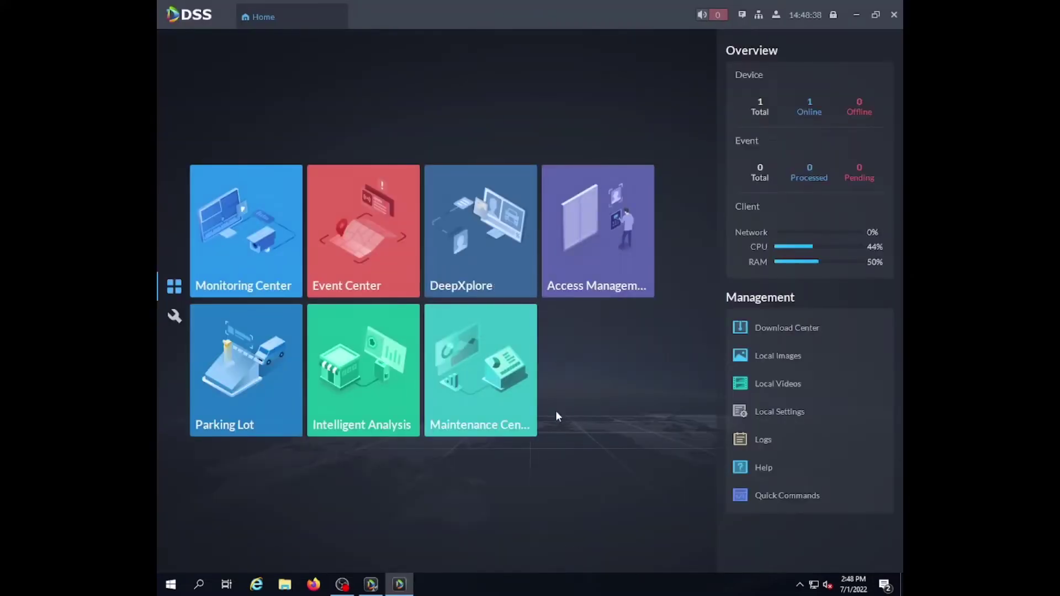
pyautogui.click(161, 316)
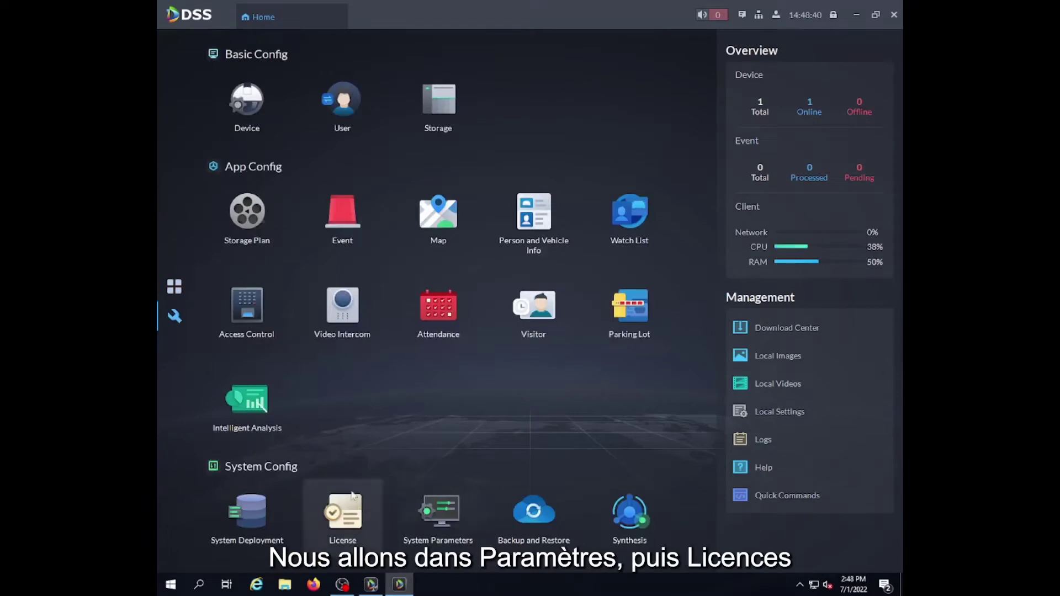
pyautogui.click(345, 516)
pyautogui.scroll(-5, 437, 428)
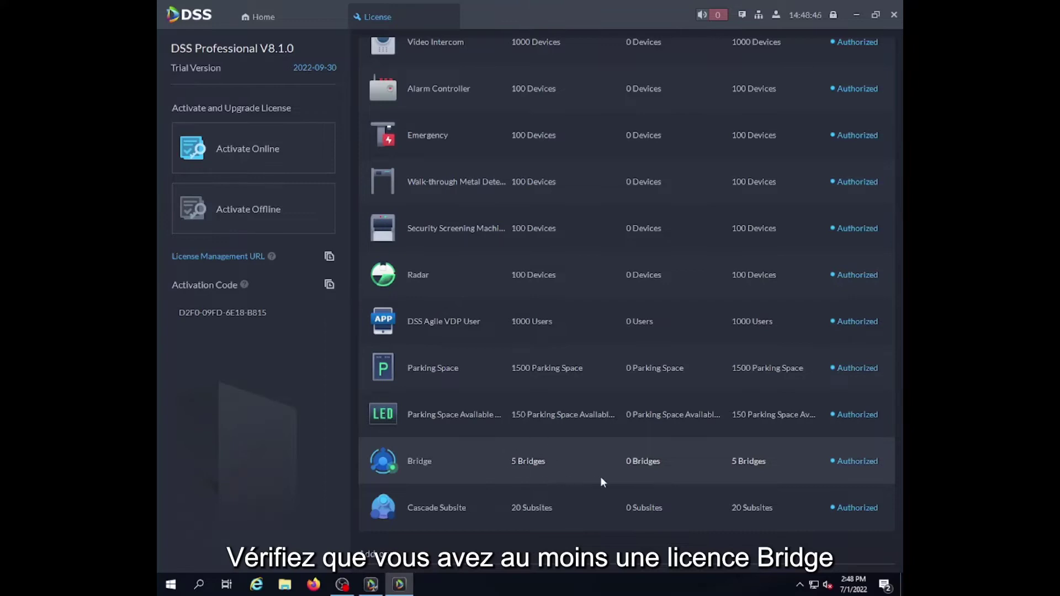
pyautogui.scroll(-3, 580, 482)
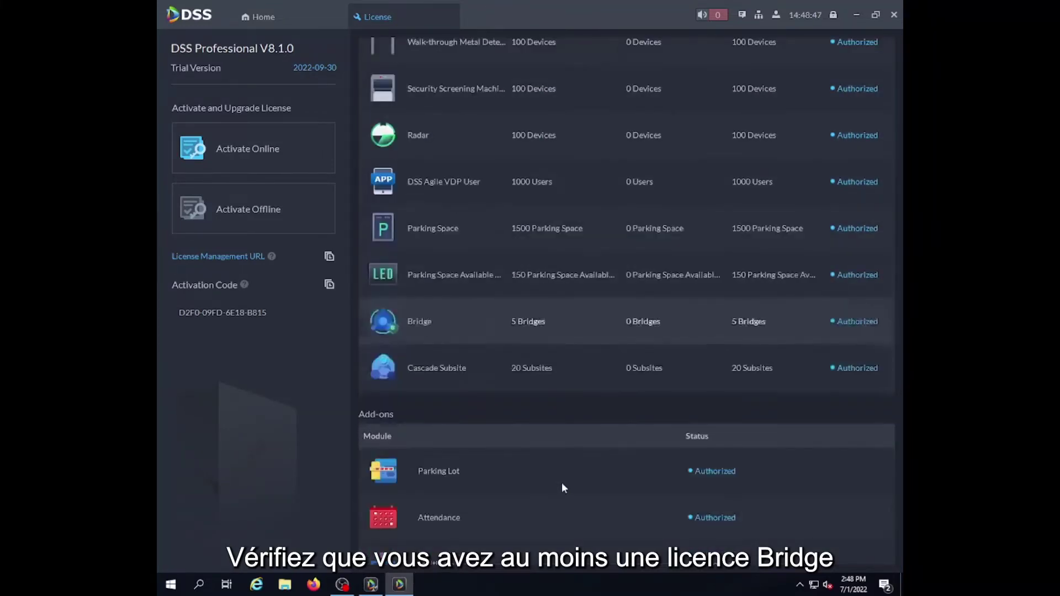
pyautogui.click(297, 16)
# Close the licence page and start a new bridge from the Synthesis bridge list.
pyautogui.click(450, 15)
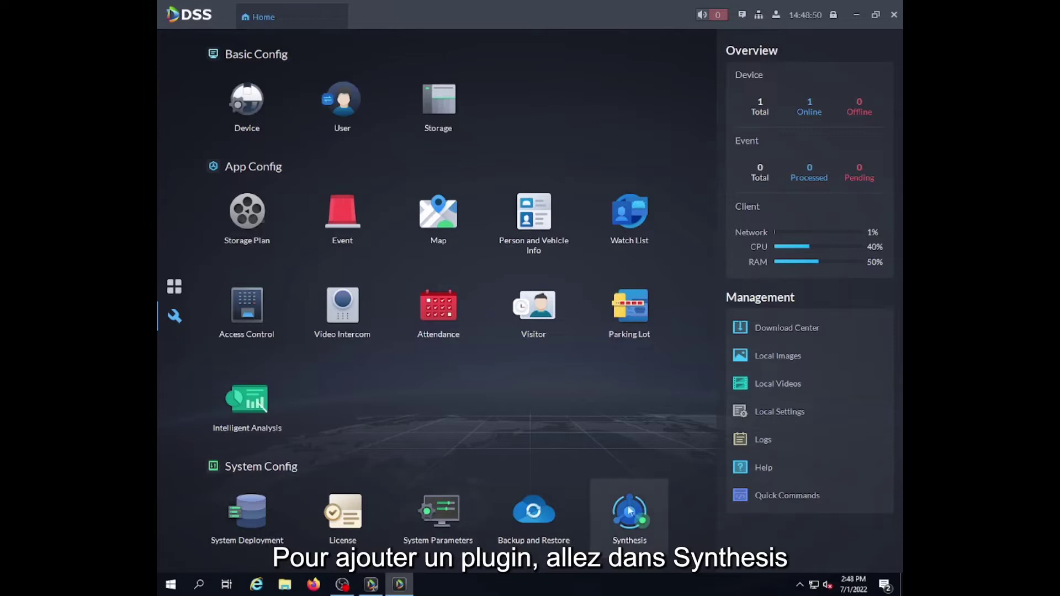
pyautogui.click(640, 517)
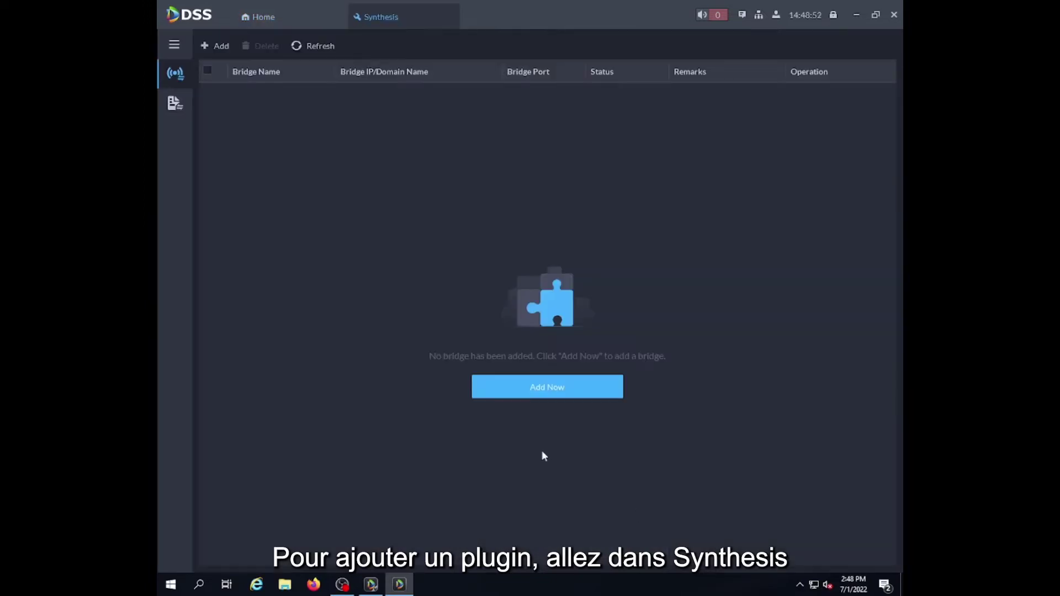
pyautogui.click(218, 49)
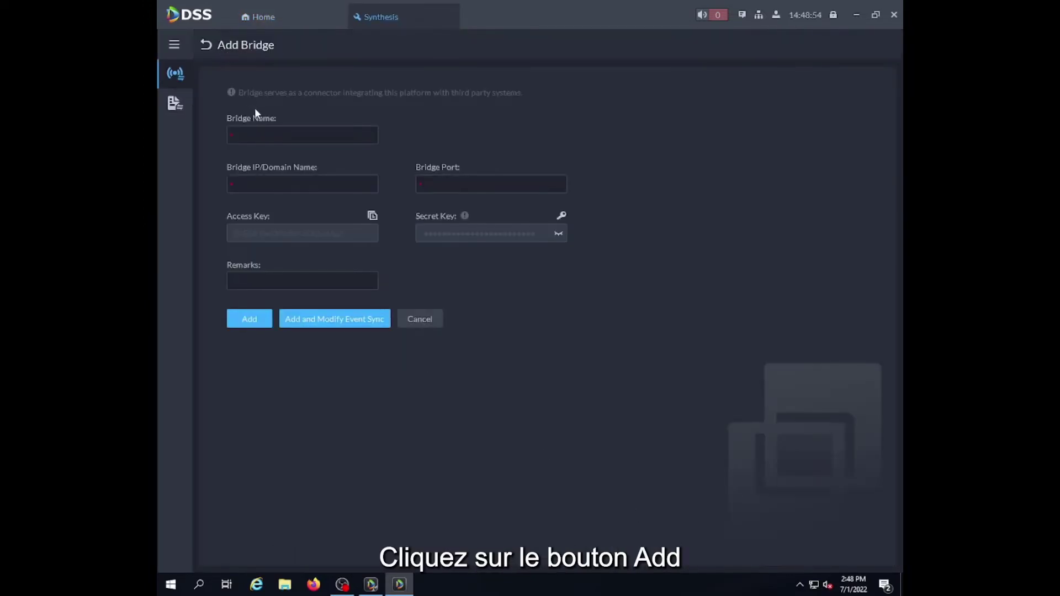
# Enter bridge name ipx800, IP 192.168.64.18 and port 8887 in the Add Bridge form.
pyautogui.click(291, 132)
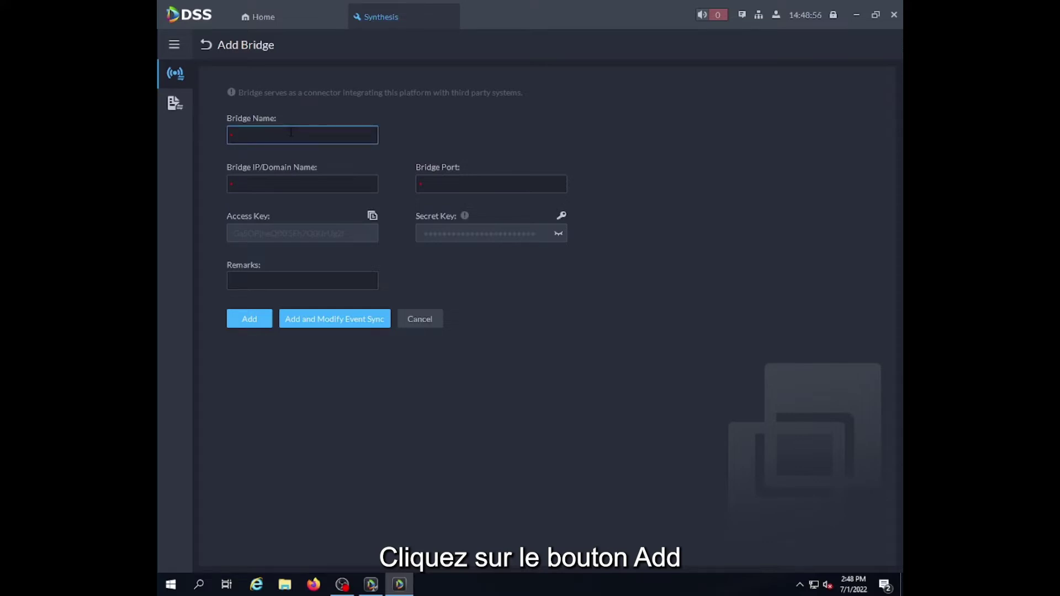
pyautogui.write('ipx800')
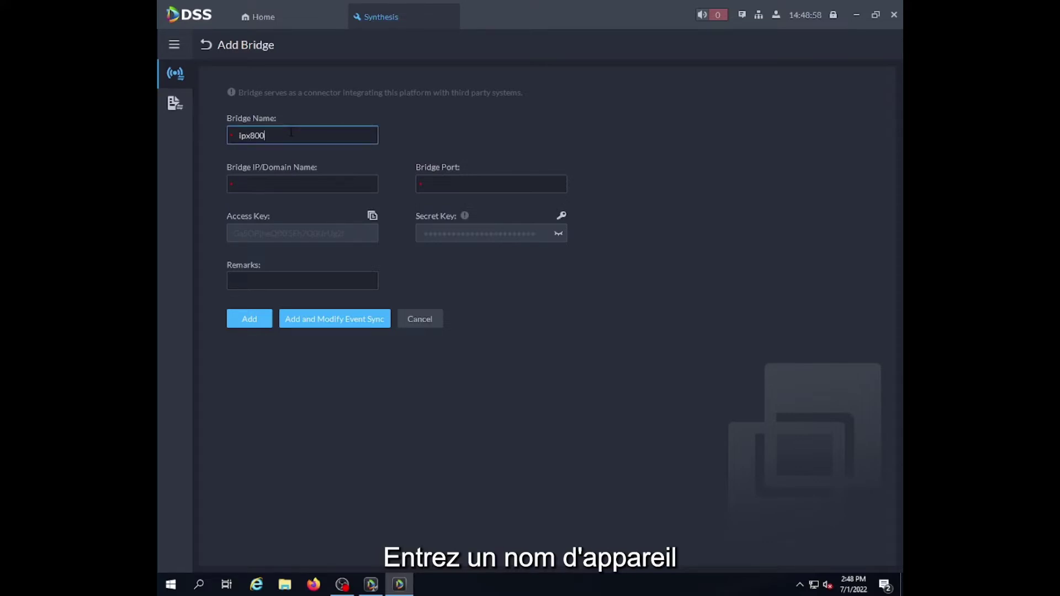
pyautogui.press('Tab')
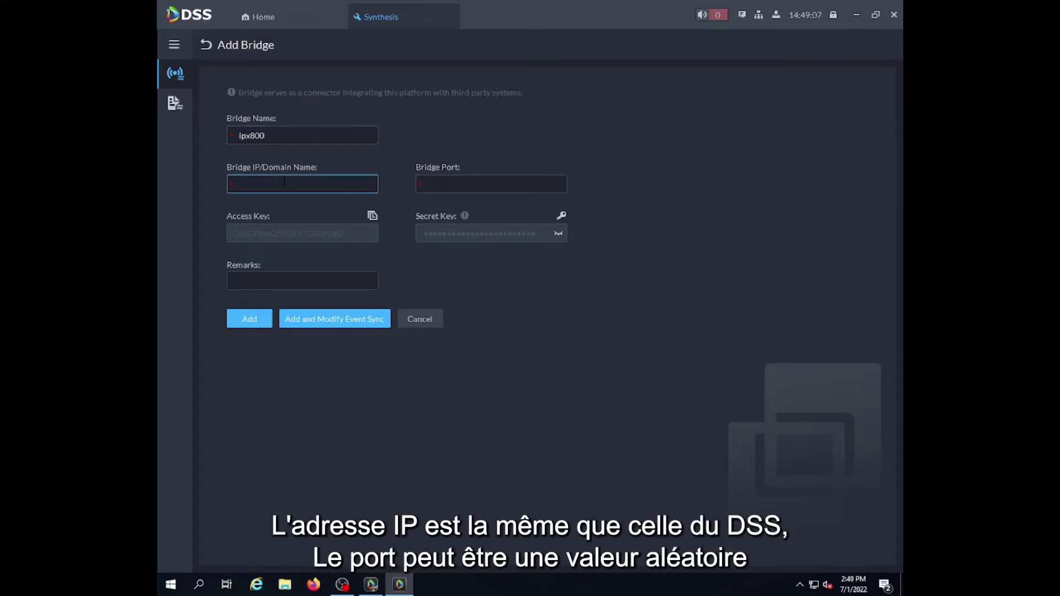
pyautogui.write('192.168.64.18')
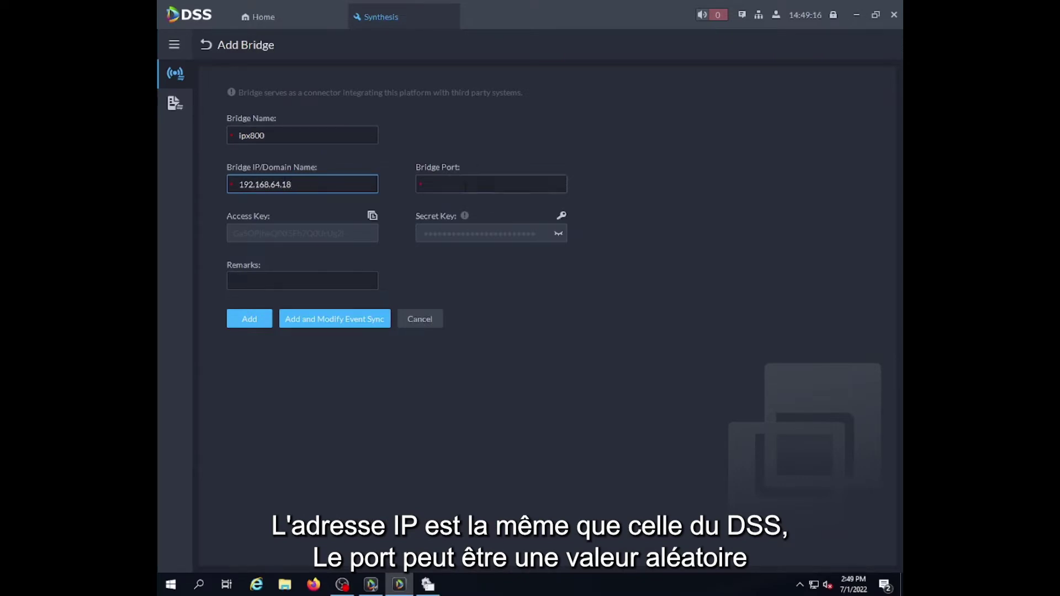
pyautogui.click(465, 186)
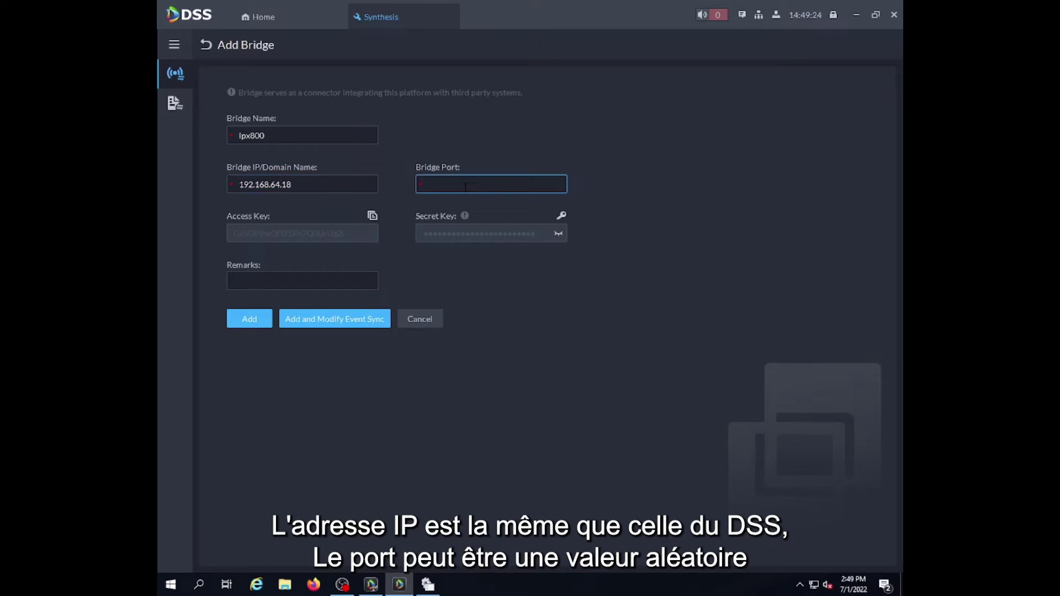
pyautogui.write('8887')
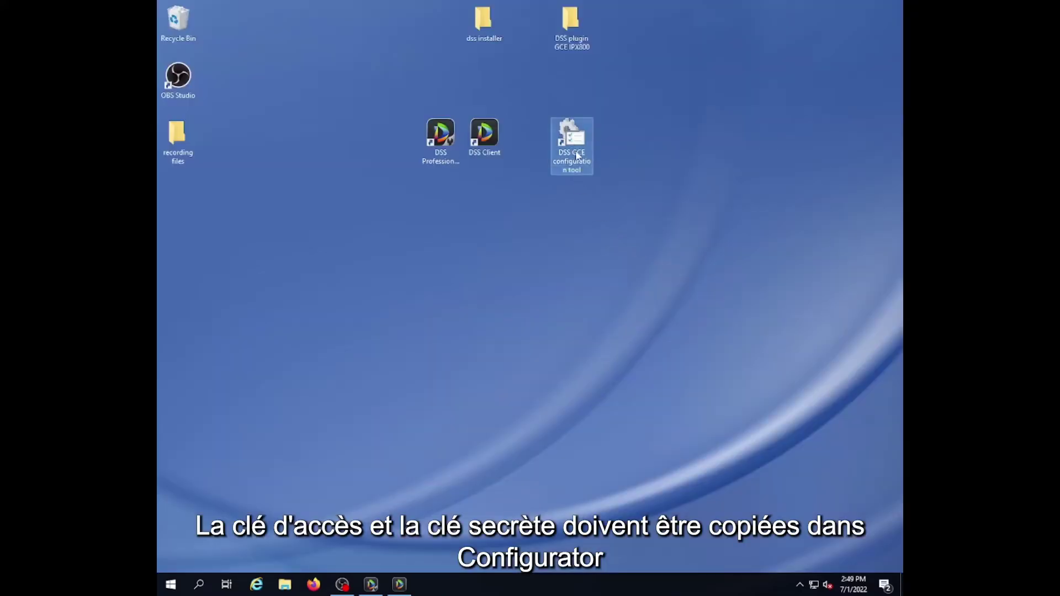
# Launch the DSS GCE Configurator beside the form and set its DSS Address to 192.168.64.18.
pyautogui.doubleClick(572, 138)
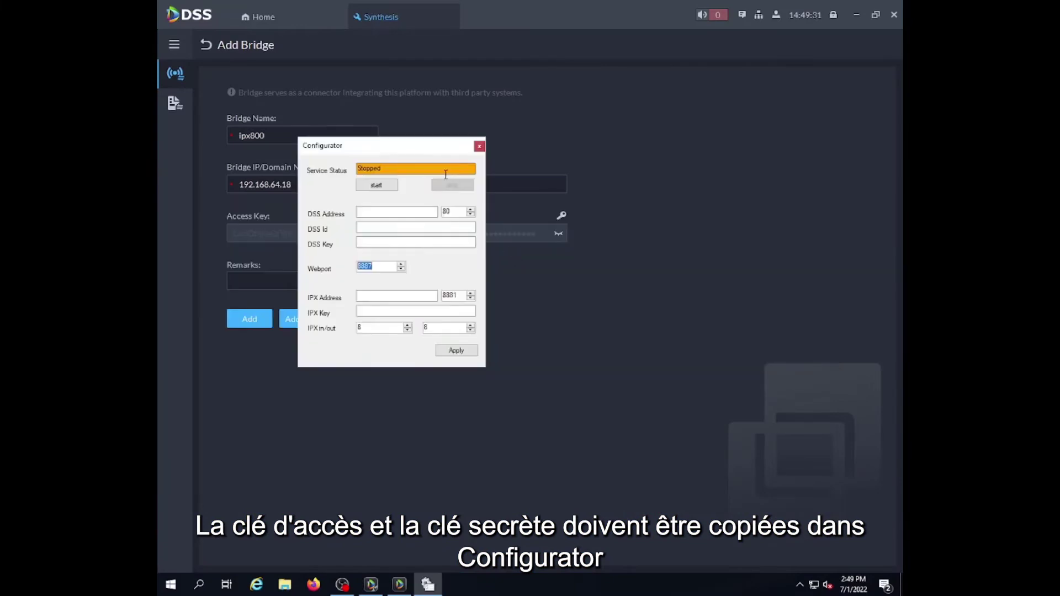
pyautogui.moveTo(389, 151); pyautogui.dragTo(709, 150)
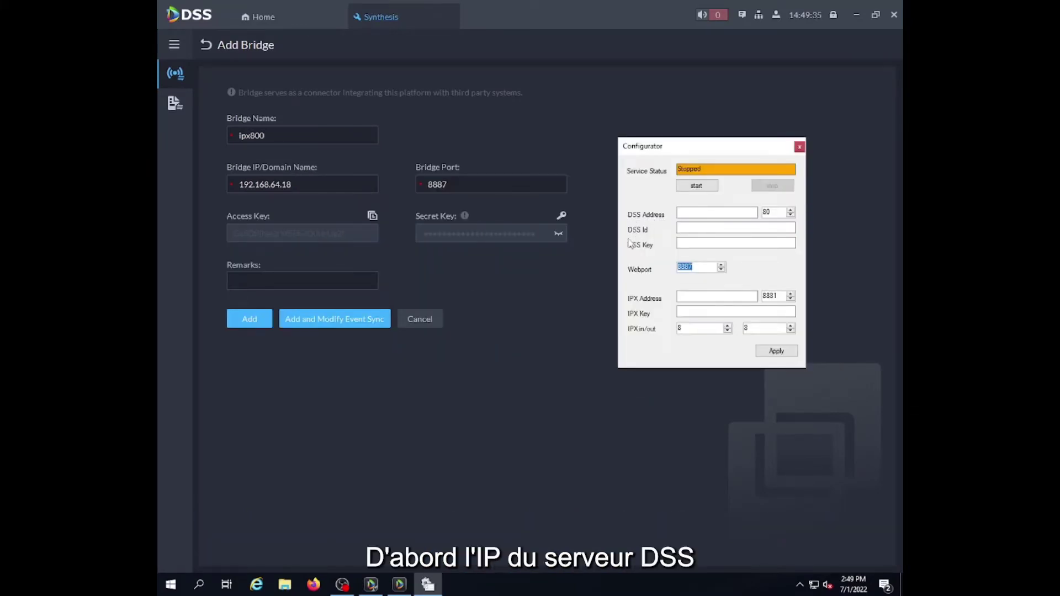
pyautogui.click(702, 214)
pyautogui.write('192.168.64.18')
pyautogui.press('Tab')
# Copy the bridge's access key from DSS and paste it into the Configurator's DSS Id field.
pyautogui.click(550, 118)
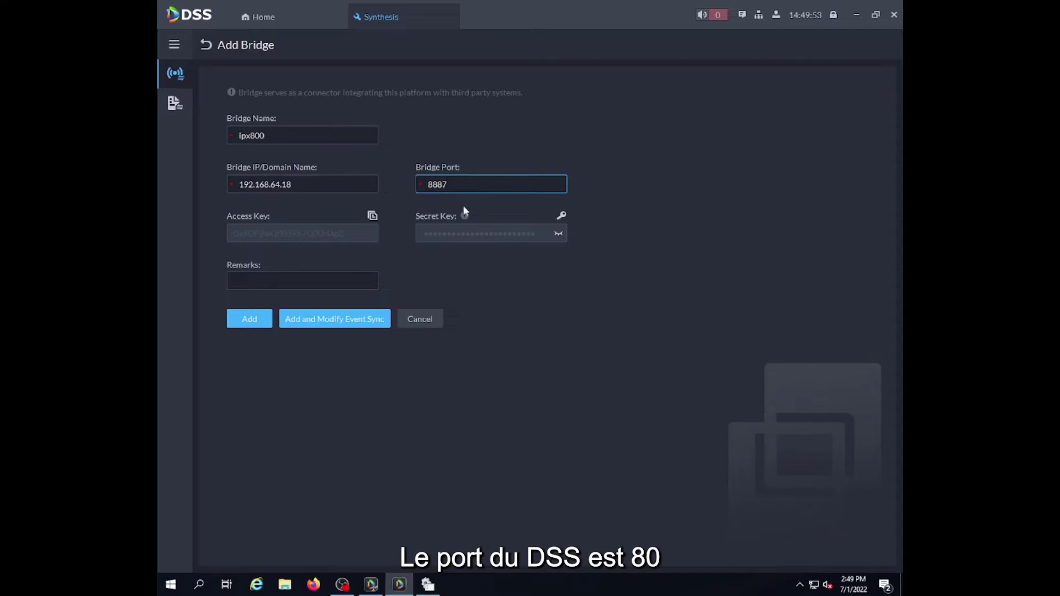
pyautogui.hotkey('alt', 'Tab')
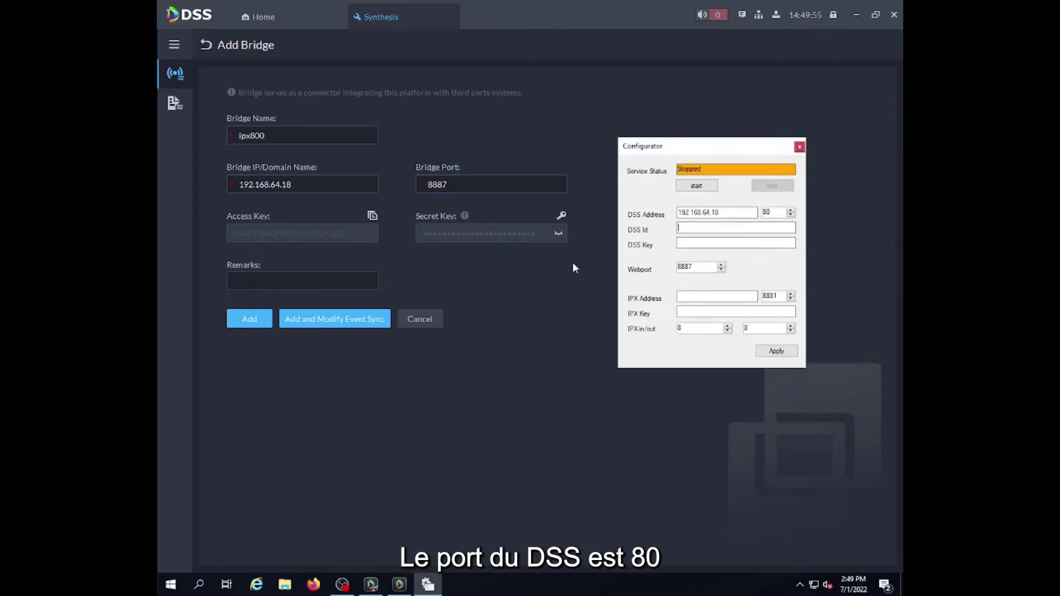
pyautogui.click(536, 270)
pyautogui.click(372, 217)
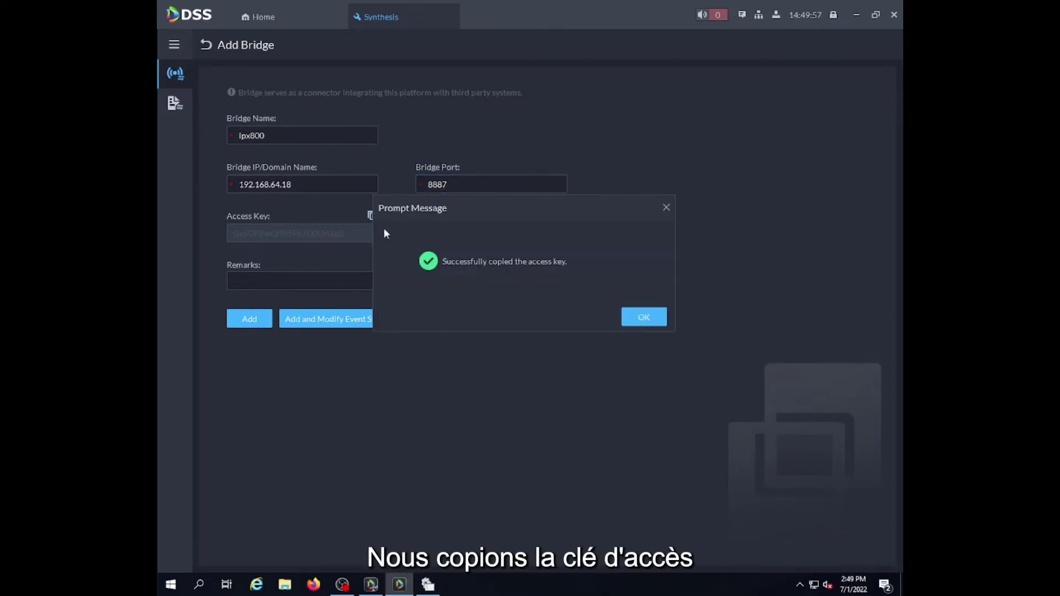
pyautogui.click(643, 317)
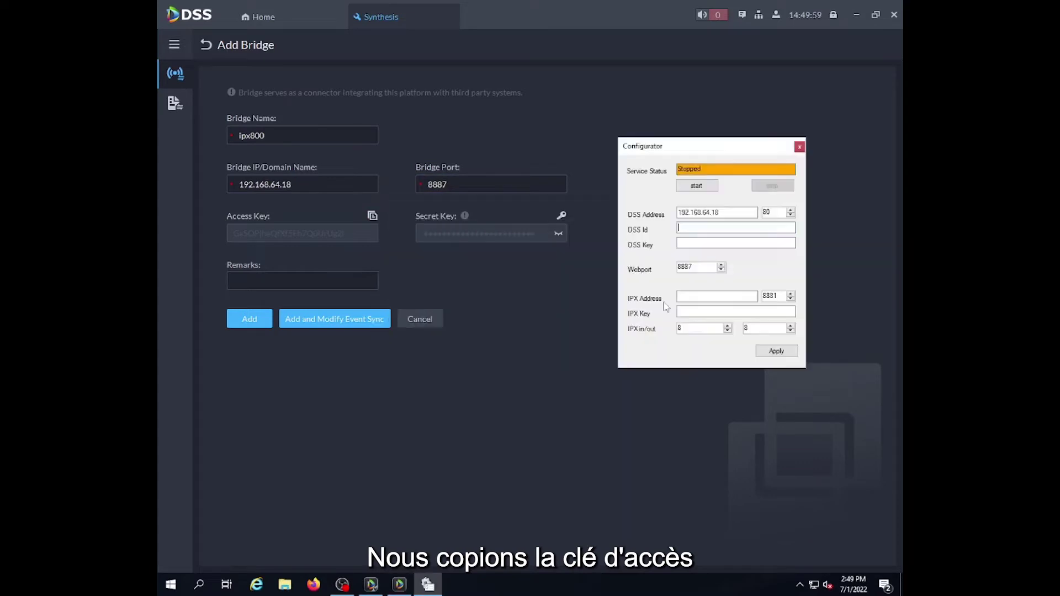
pyautogui.hotkey('alt', 'Tab')
pyautogui.click(700, 227)
pyautogui.hotkey('ctrl', 'v')
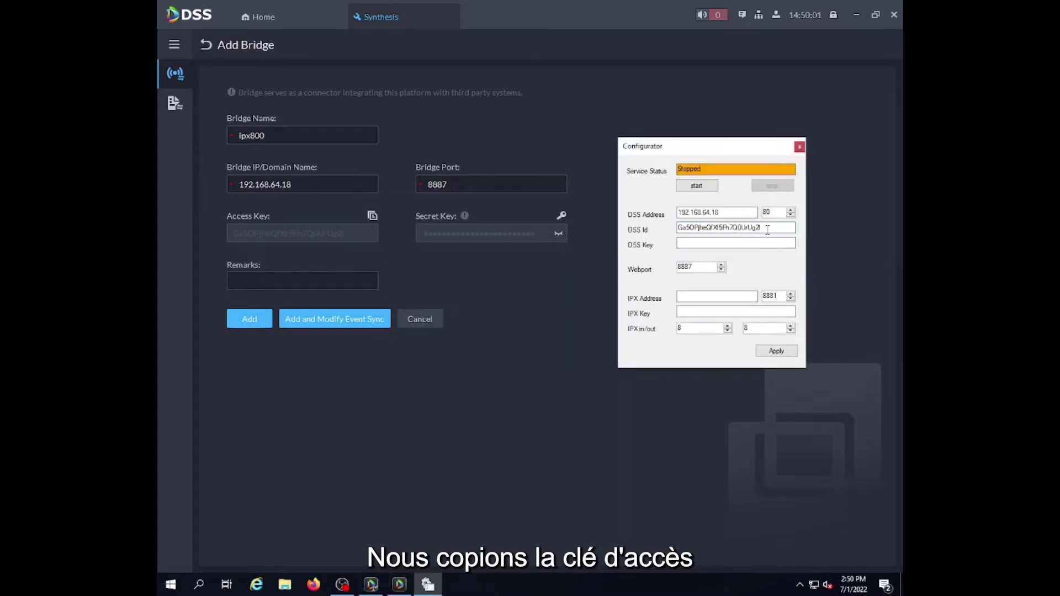
pyautogui.hotkey('ctrl', 'a')
pyautogui.hotkey('alt', 'Tab')
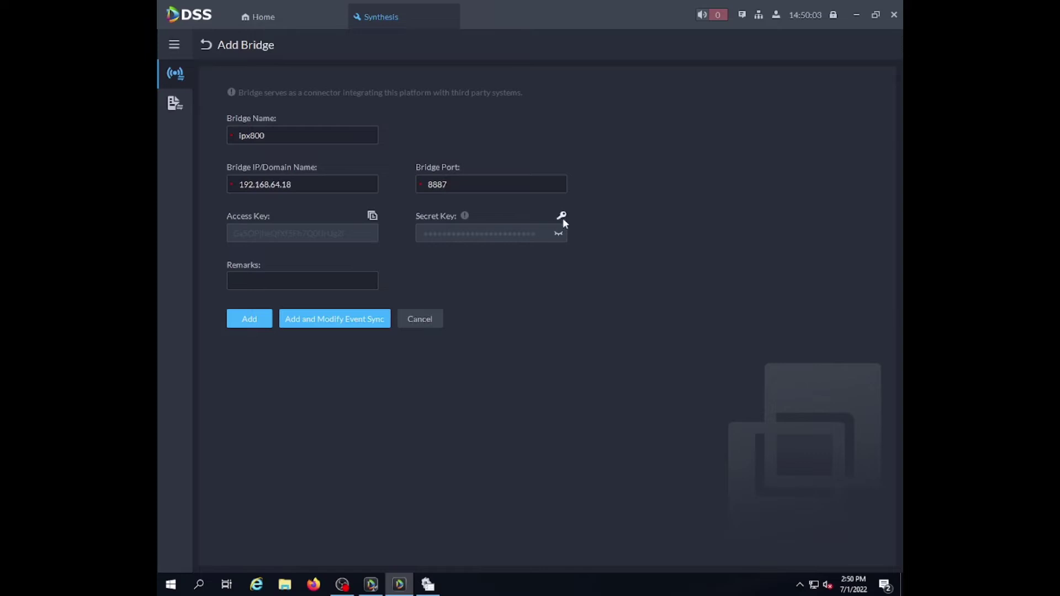
# Unlock the bridge secret key with the account password and paste it as the Configurator's DSS Key.
pyautogui.click(561, 216)
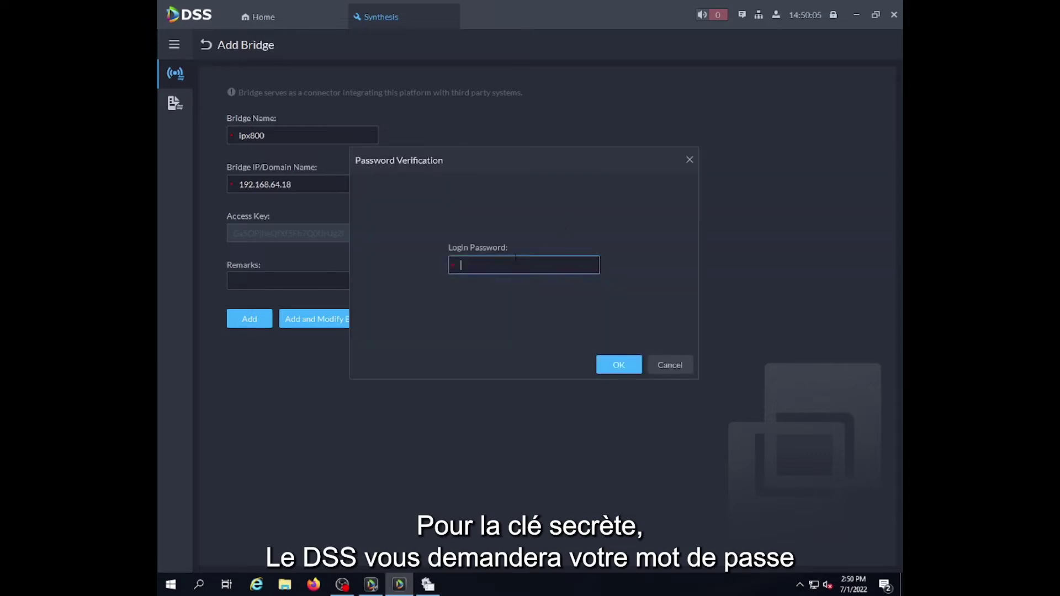
pyautogui.write('********')
pyautogui.click(616, 366)
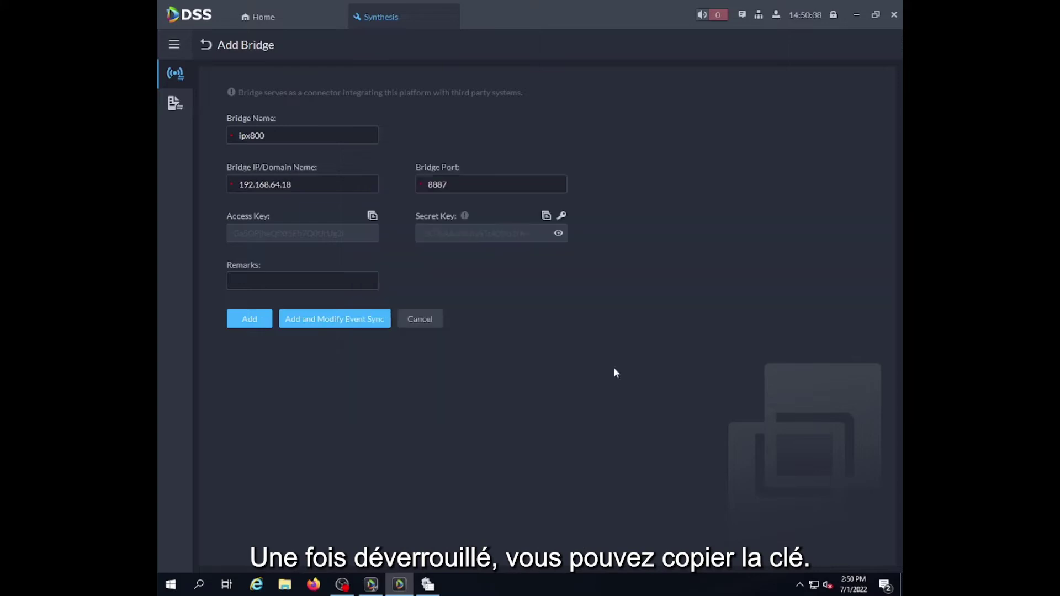
pyautogui.click(547, 216)
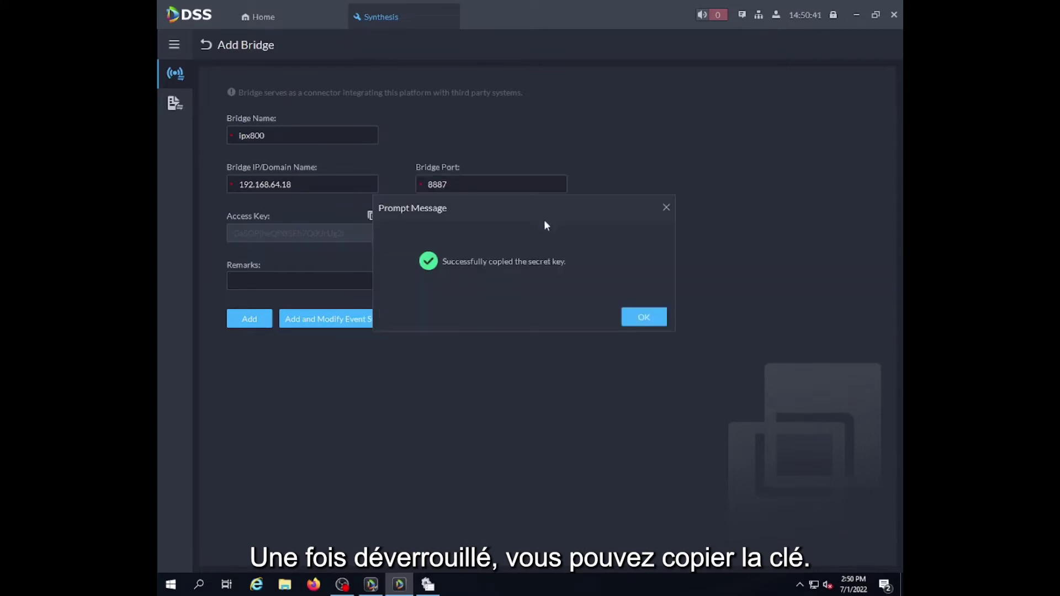
pyautogui.click(657, 318)
pyautogui.hotkey('alt', 'Tab')
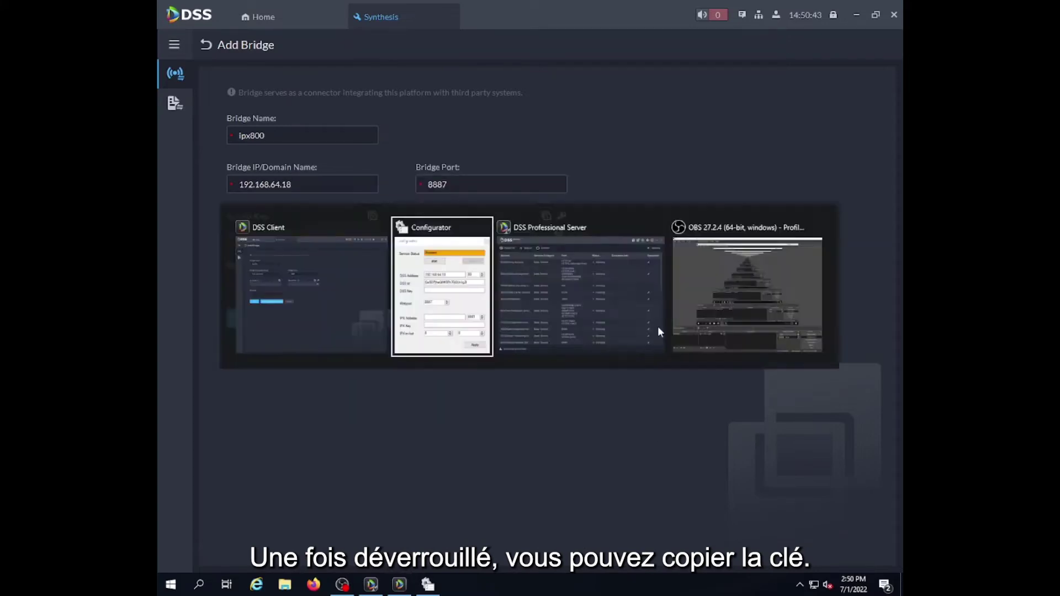
pyautogui.click(700, 243)
pyautogui.hotkey('ctrl', 'v')
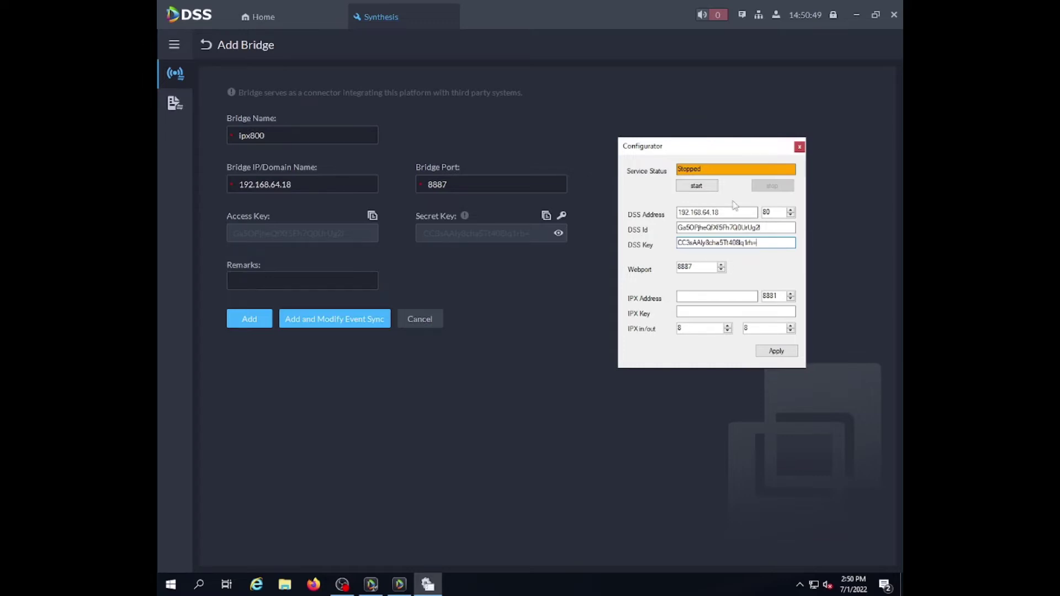
pyautogui.click(502, 367)
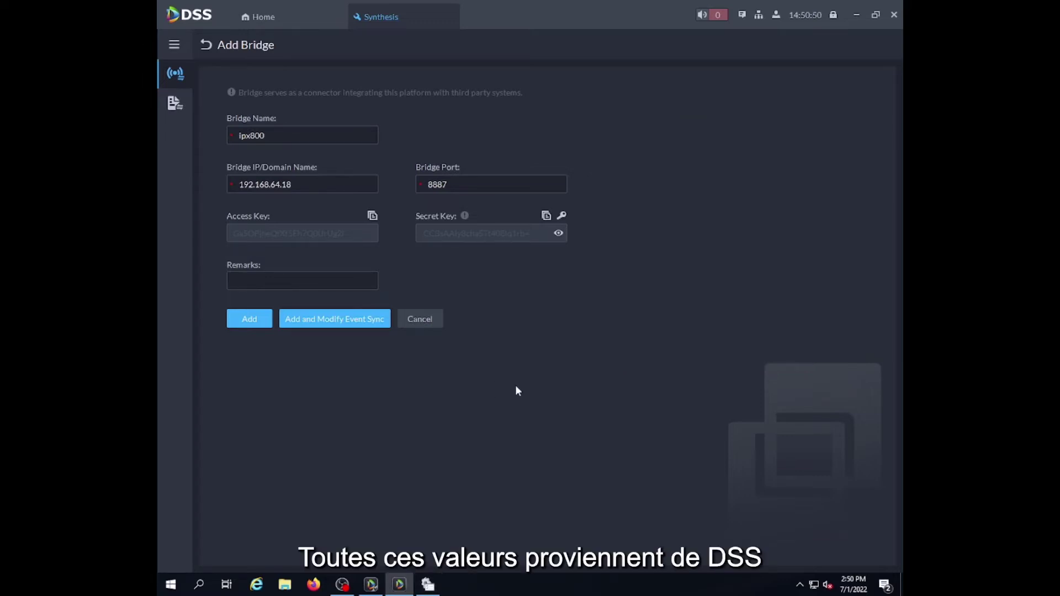
# Open the IPX800 web interface's System > APIKEY page in Firefox and select the API key.
pyautogui.click(854, 13)
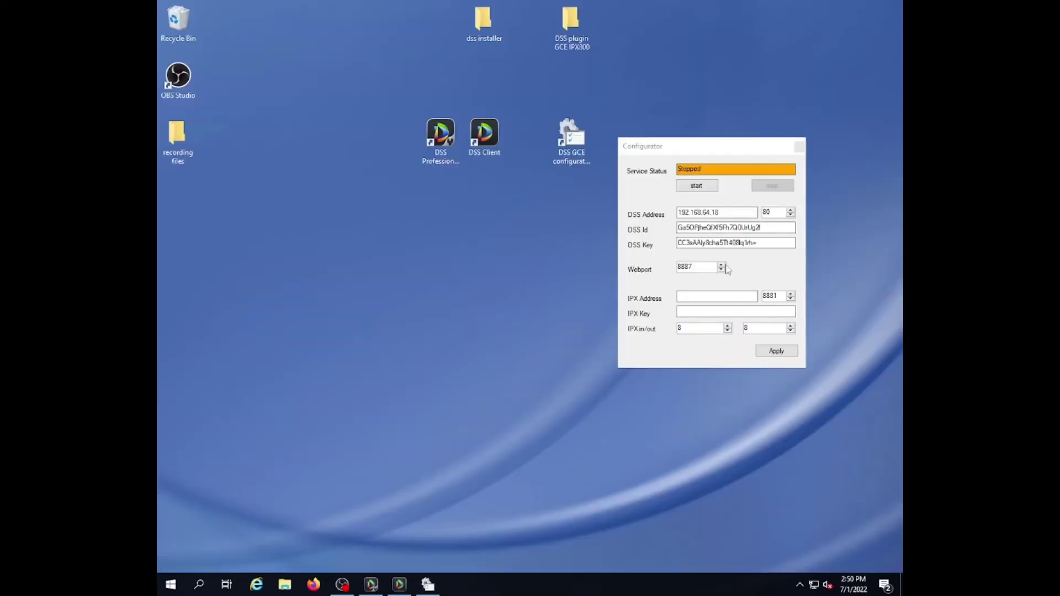
pyautogui.click(647, 307)
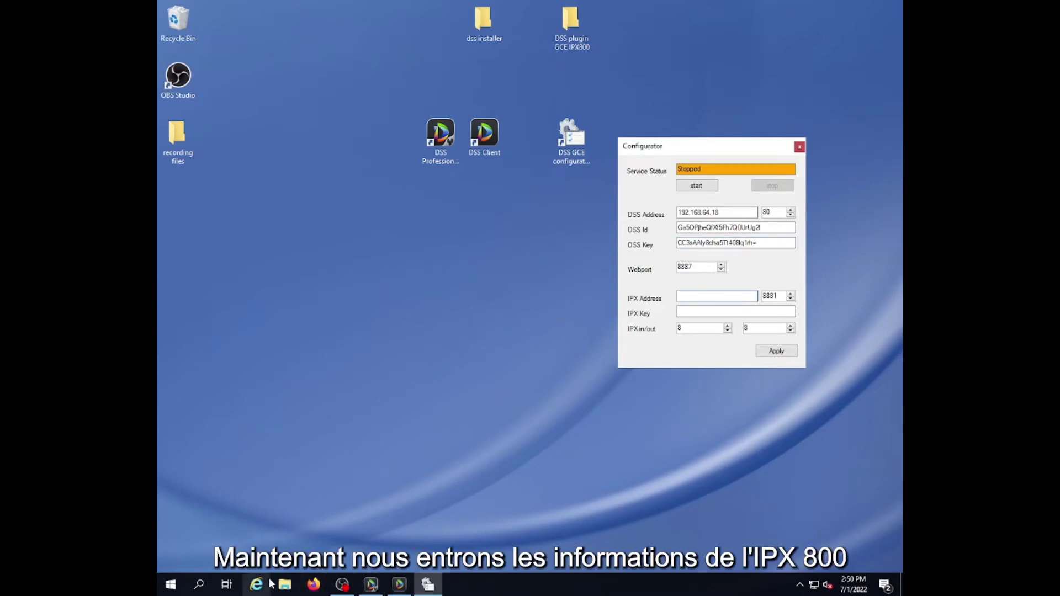
pyautogui.click(313, 584)
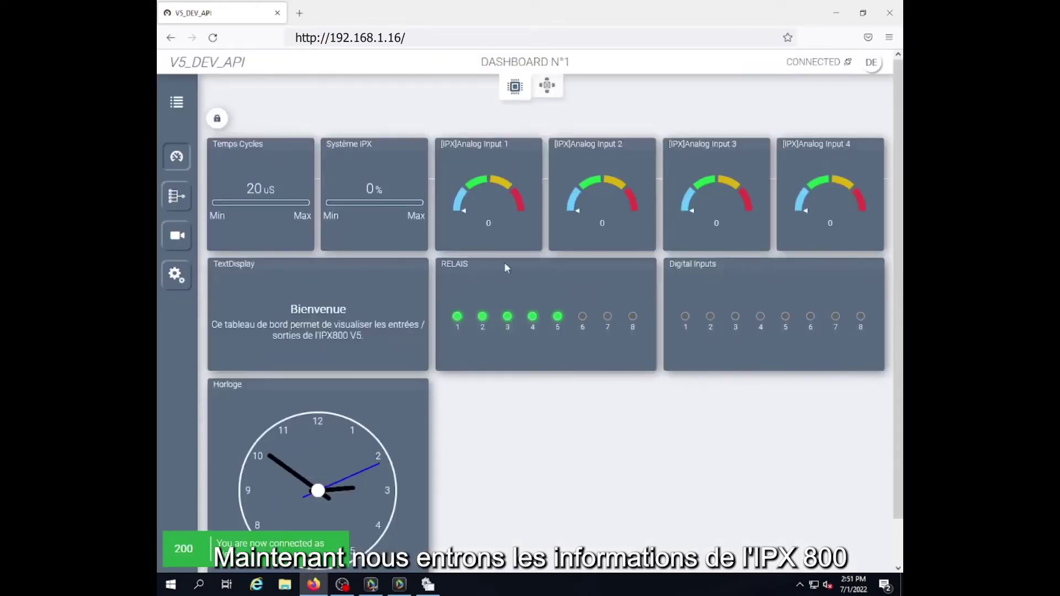
pyautogui.click(177, 274)
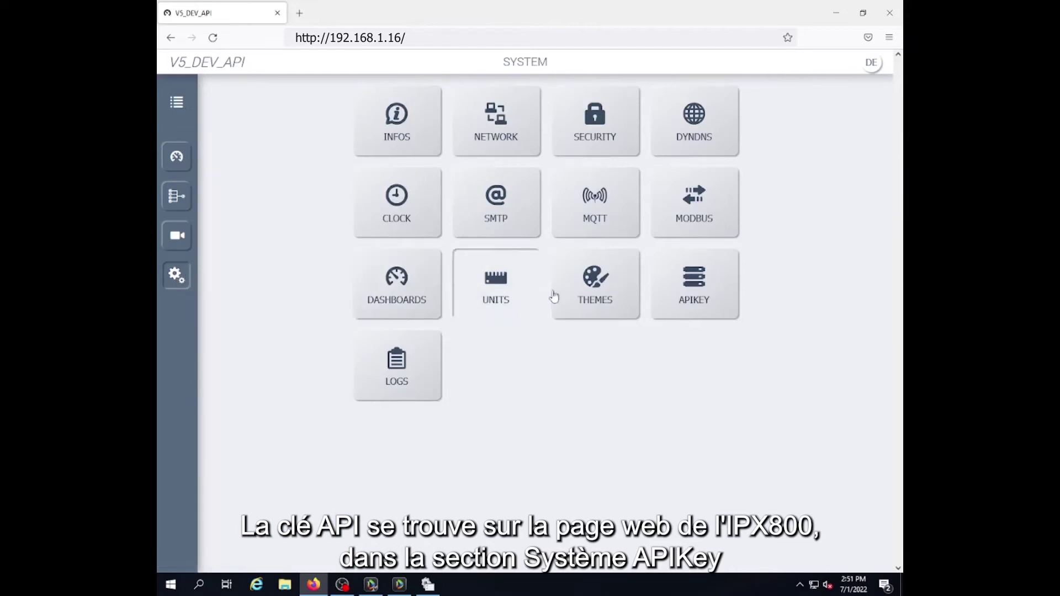
pyautogui.click(710, 286)
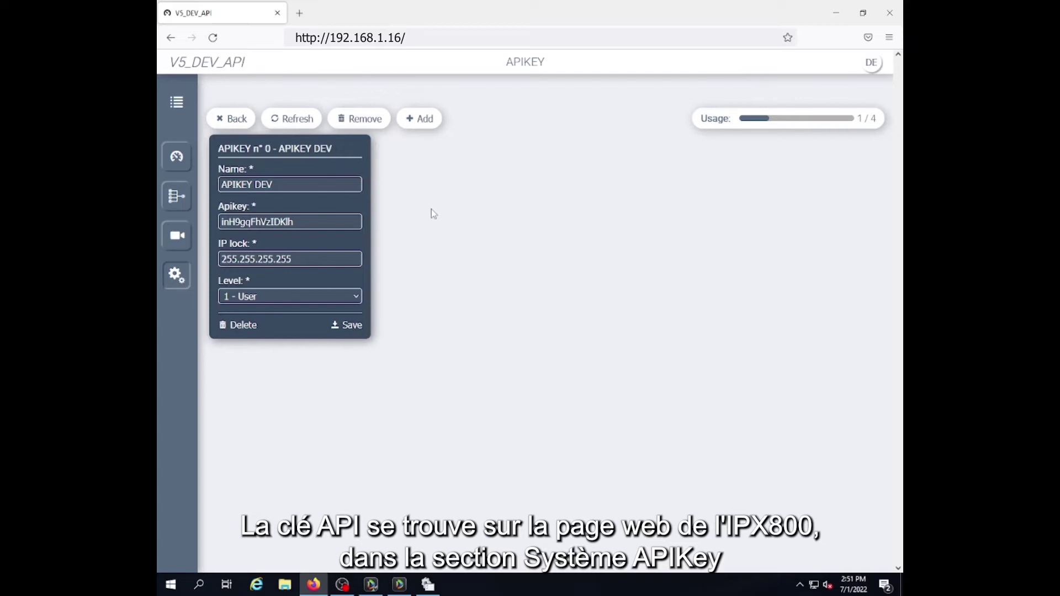
pyautogui.moveTo(296, 222); pyautogui.dragTo(220, 222)
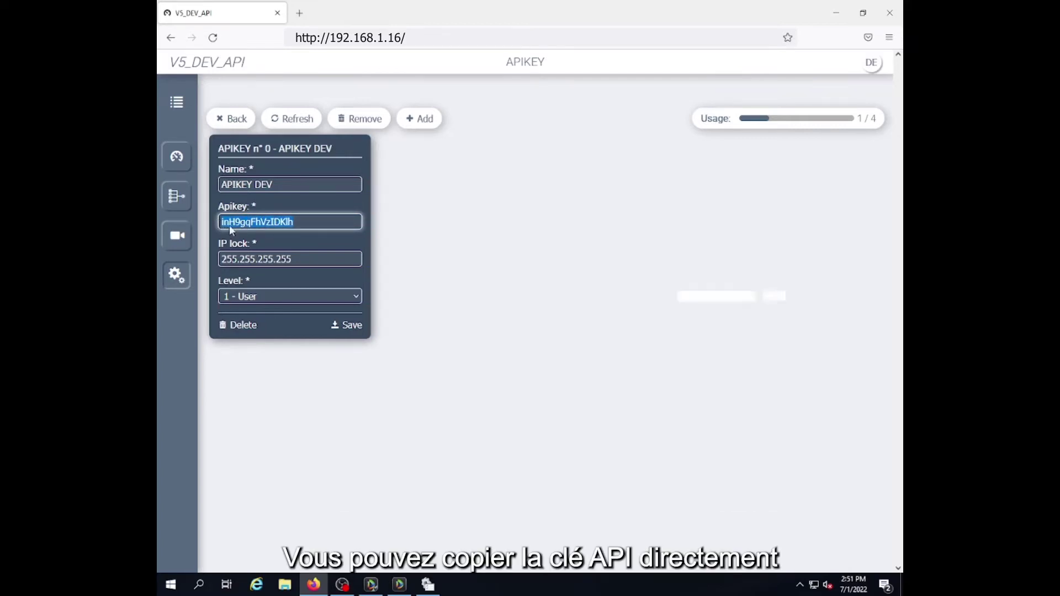
# Paste the API key as the Configurator's IPX Key and set IPX address 192.168.1.16, port 80.
pyautogui.hotkey('alt', 'Tab')
pyautogui.click(712, 314)
pyautogui.hotkey('ctrl', 'v')
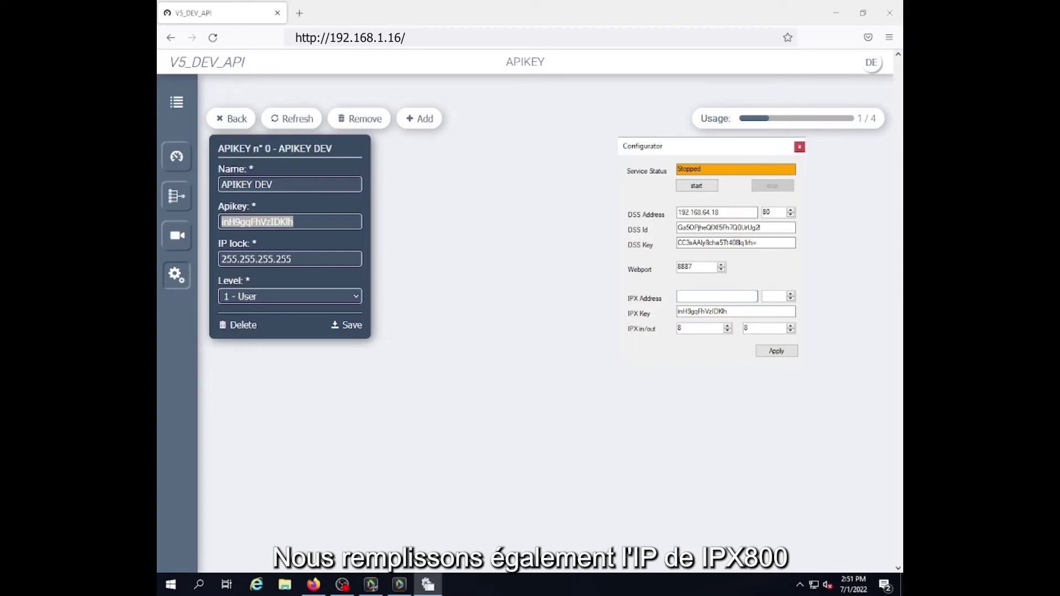
pyautogui.hotkey('ctrl', 'v')
pyautogui.click(774, 296)
pyautogui.write('80')
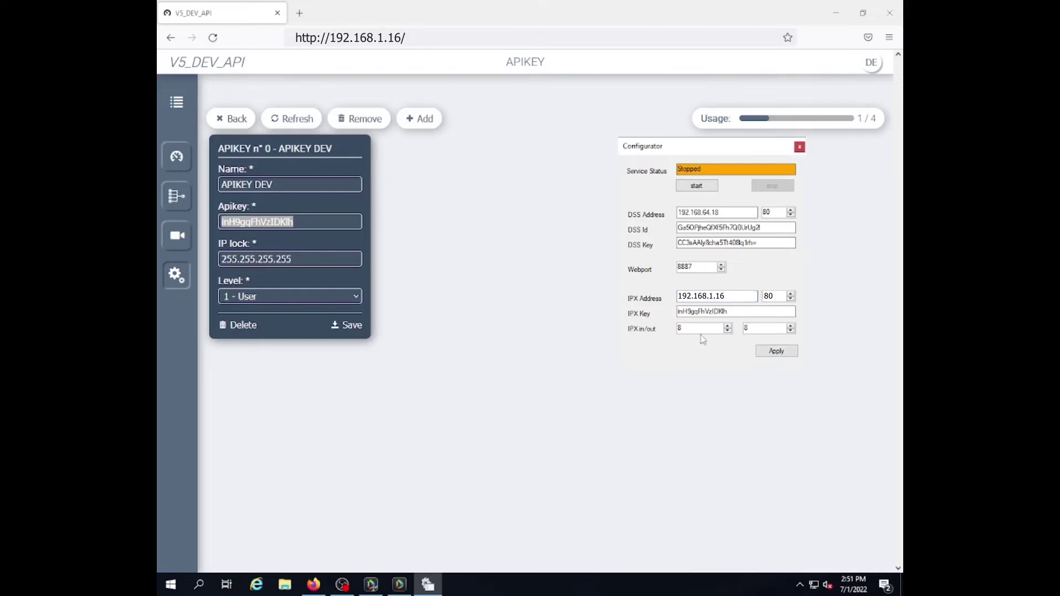
# Apply the Configurator's IPX800 settings and return to the DSS Add Bridge form.
pyautogui.click(773, 352)
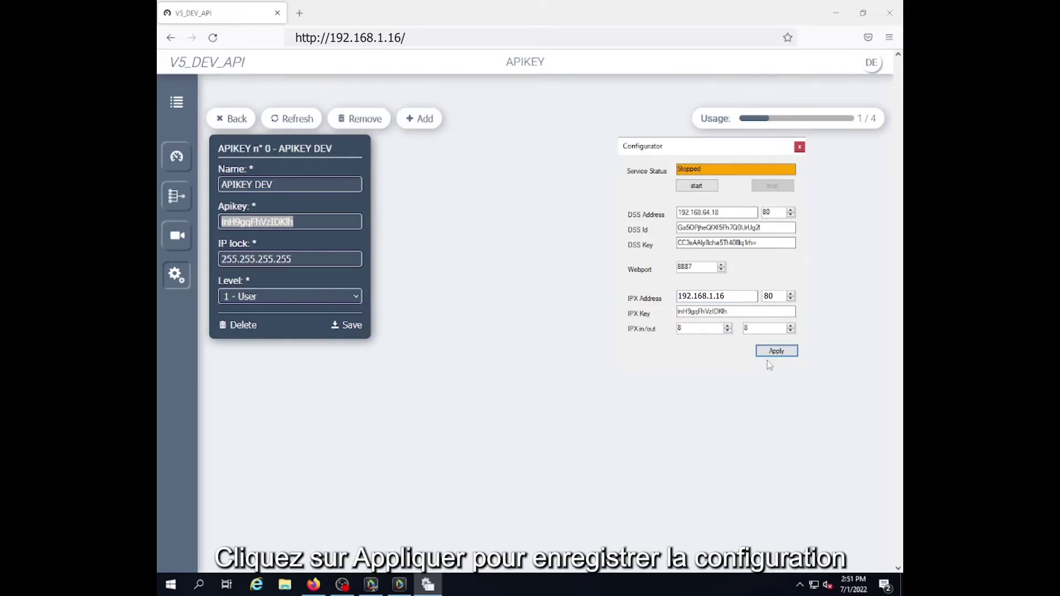
pyautogui.click(399, 585)
# Add the ipx800 bridge to DSS with the remark 'ipx800 test'.
pyautogui.click(273, 273)
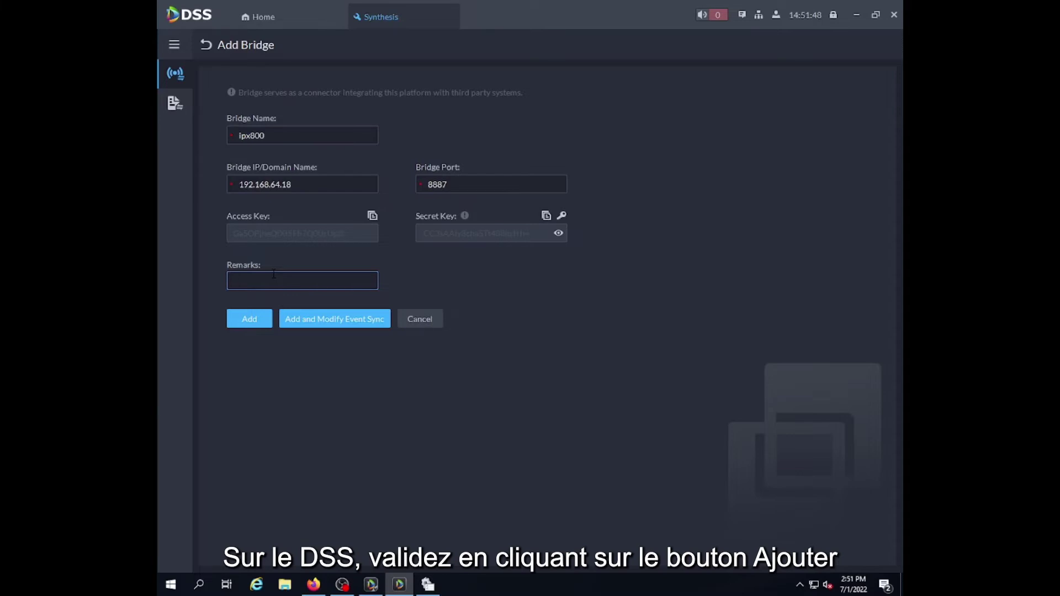
pyautogui.write('ipx800 test')
pyautogui.click(247, 319)
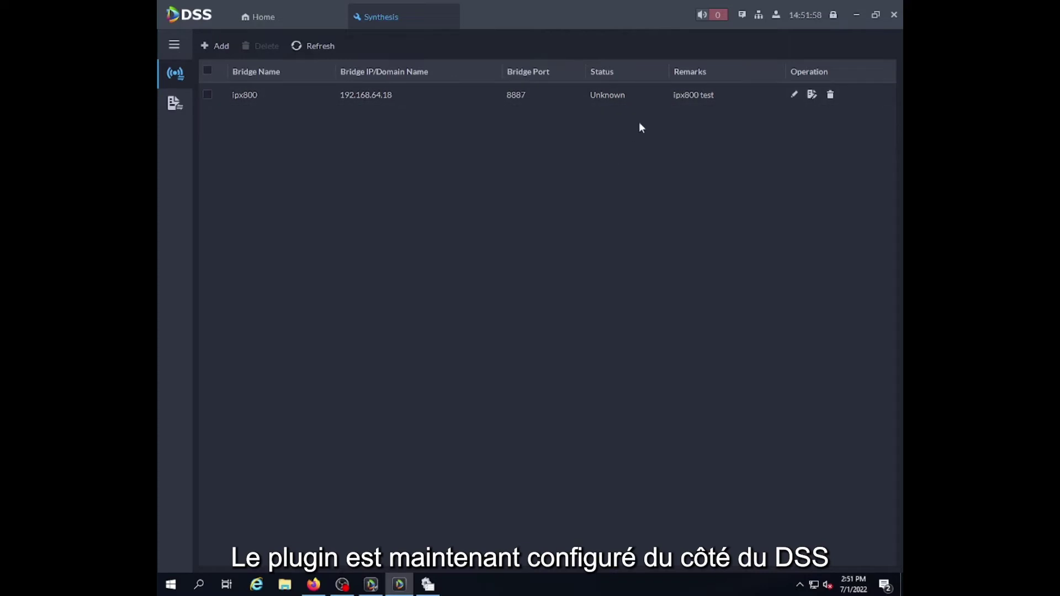
# Start the plugin service in the GCE Configurator and return to DSS Client.
pyautogui.hotkey('alt', 'Tab')
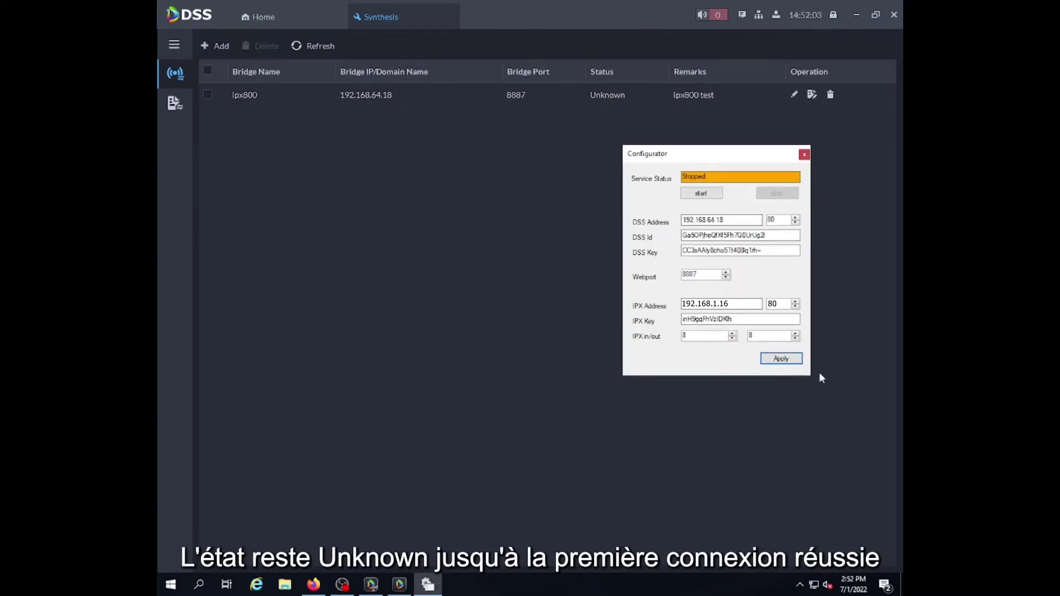
pyautogui.click(704, 194)
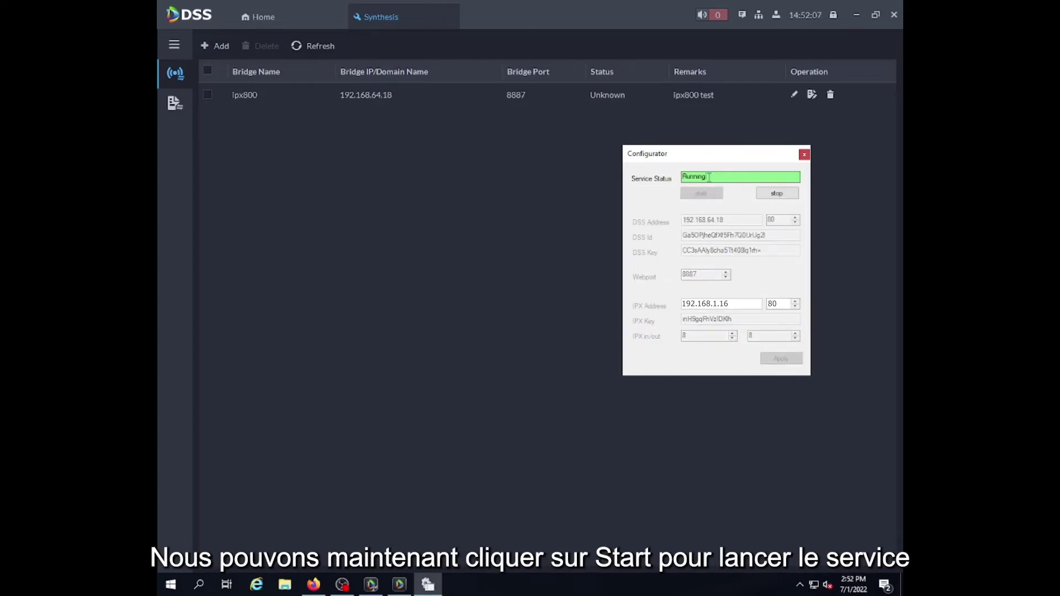
pyautogui.hotkey('alt', 'Tab')
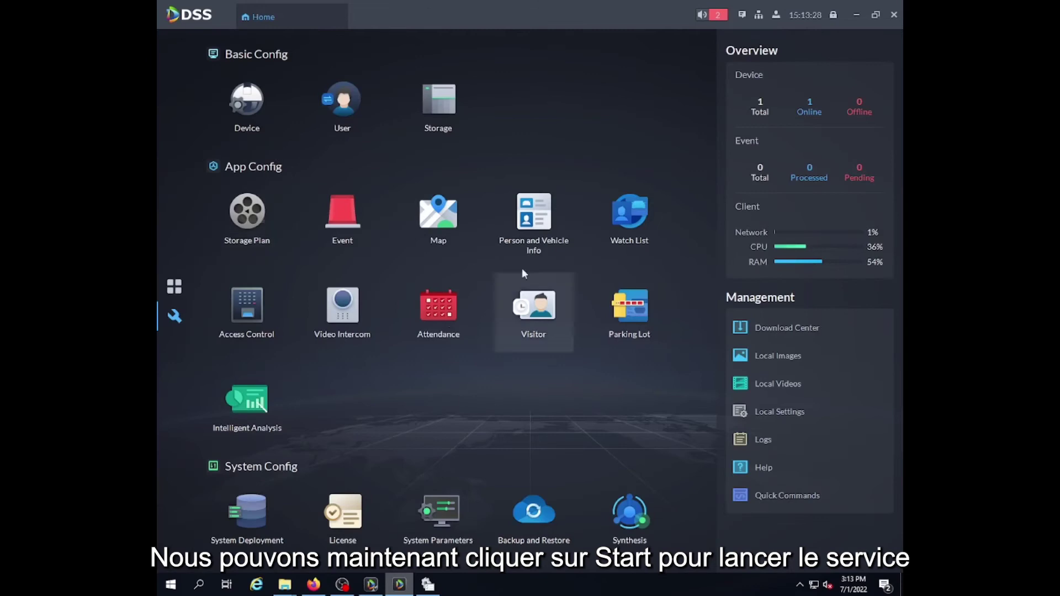
pyautogui.click(625, 530)
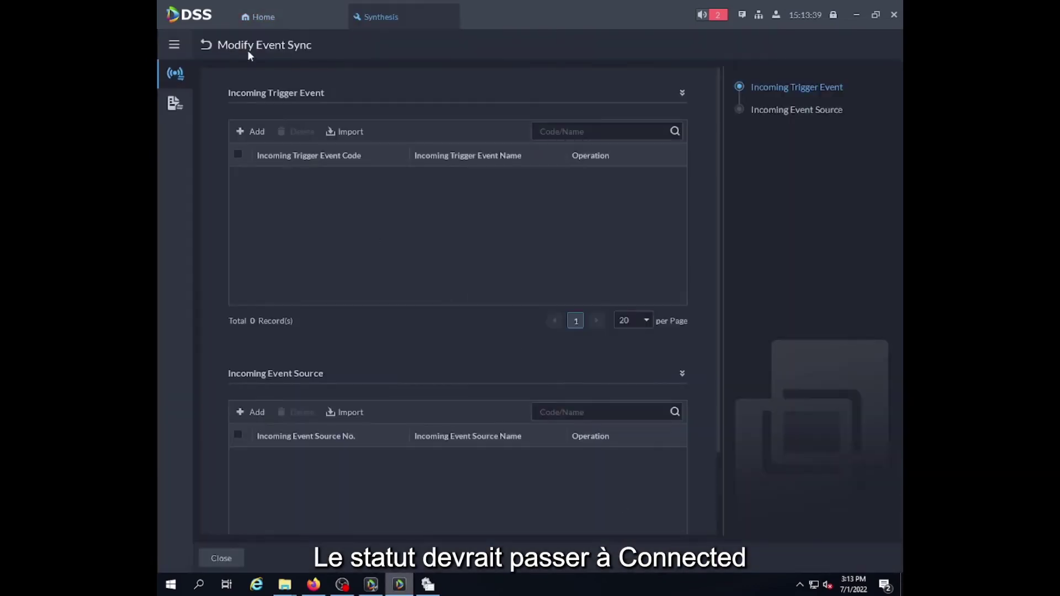
pyautogui.click(203, 47)
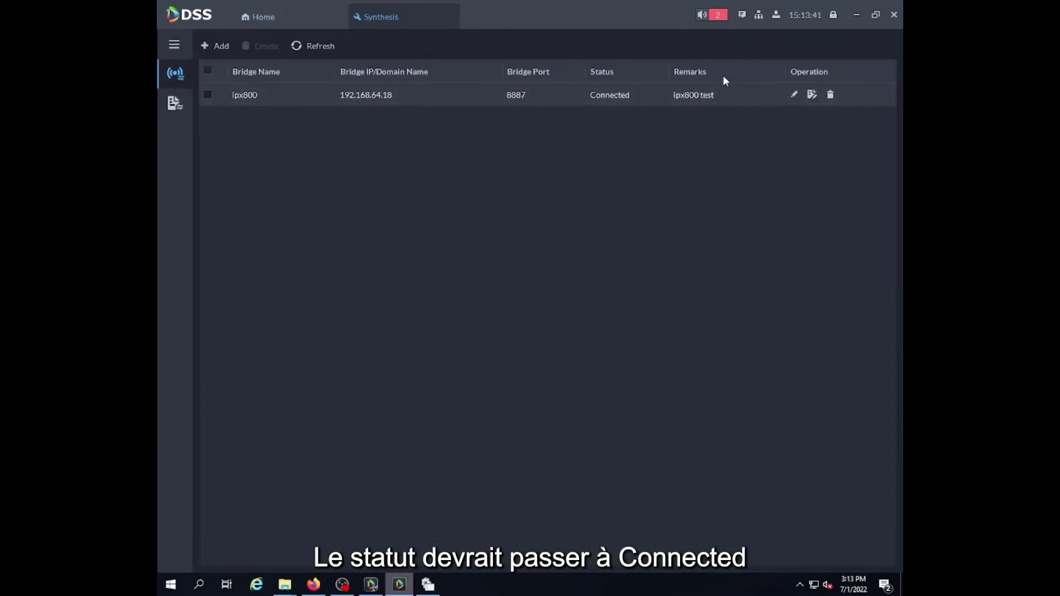
pyautogui.click(811, 95)
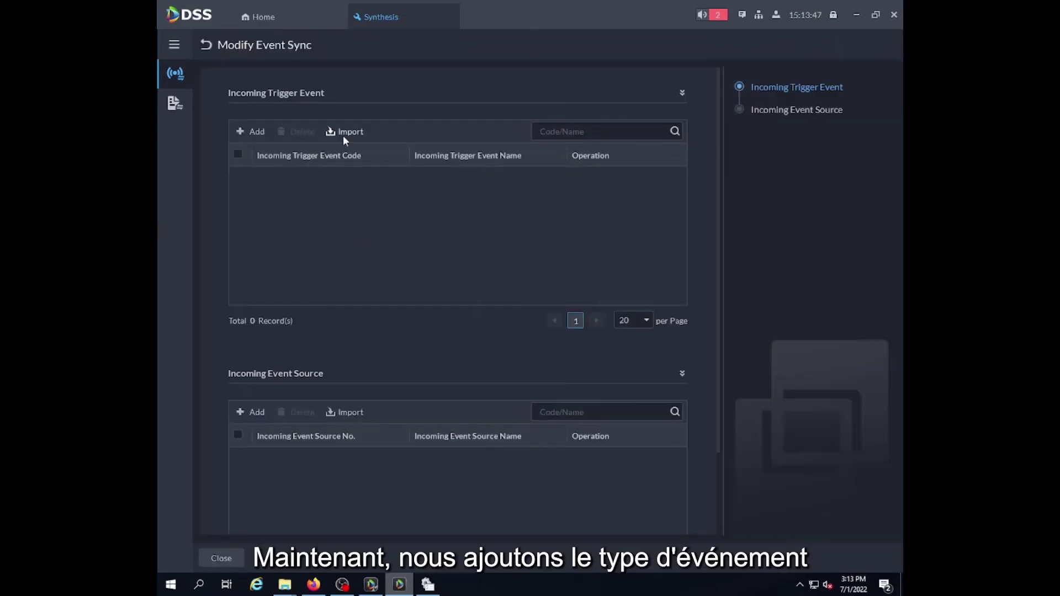
# Import trigger events Port ON (101) and Port OFF (100) from the GCE IPX800 trigger-type spreadsheet.
pyautogui.click(343, 135)
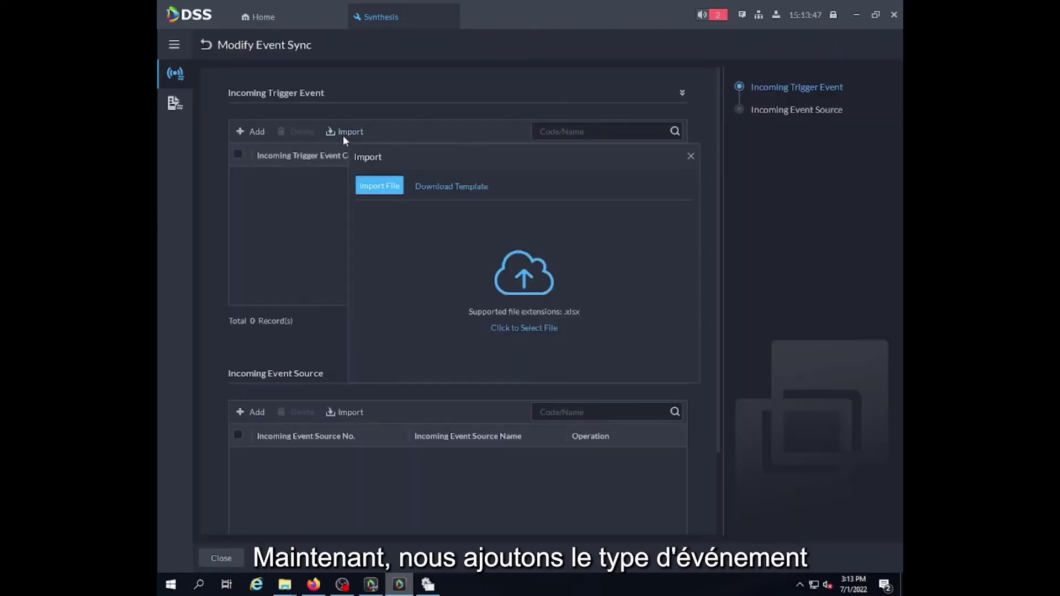
pyautogui.click(387, 187)
pyautogui.doubleClick(502, 236)
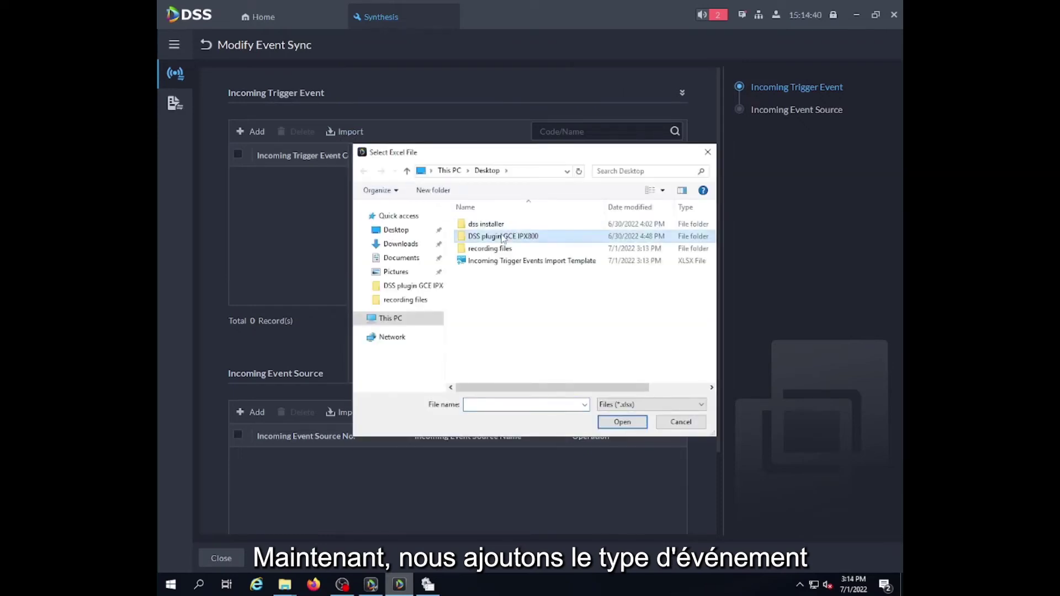
pyautogui.click(519, 224)
pyautogui.click(623, 423)
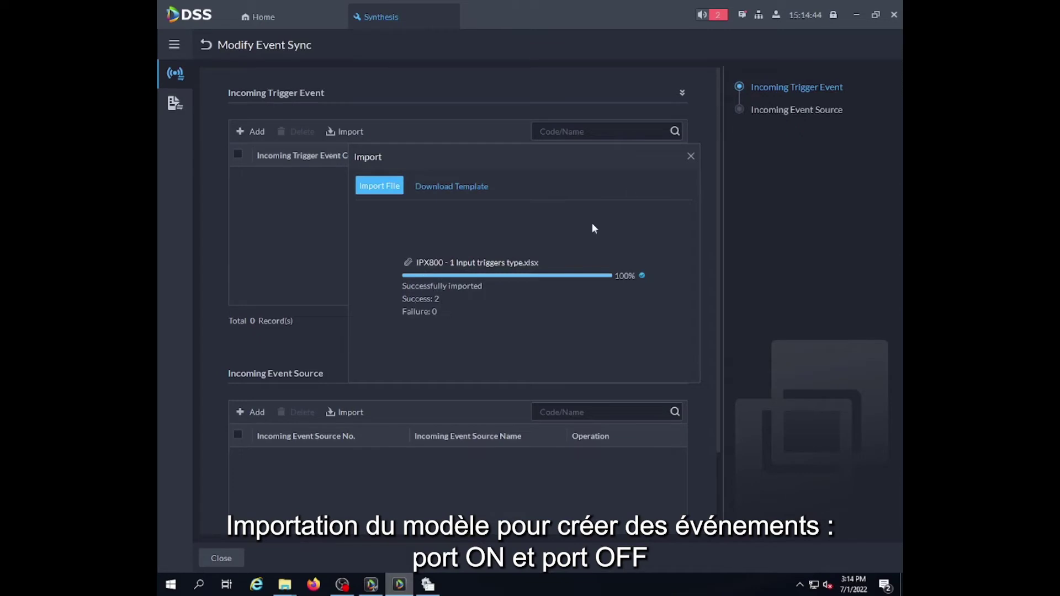
pyautogui.click(691, 156)
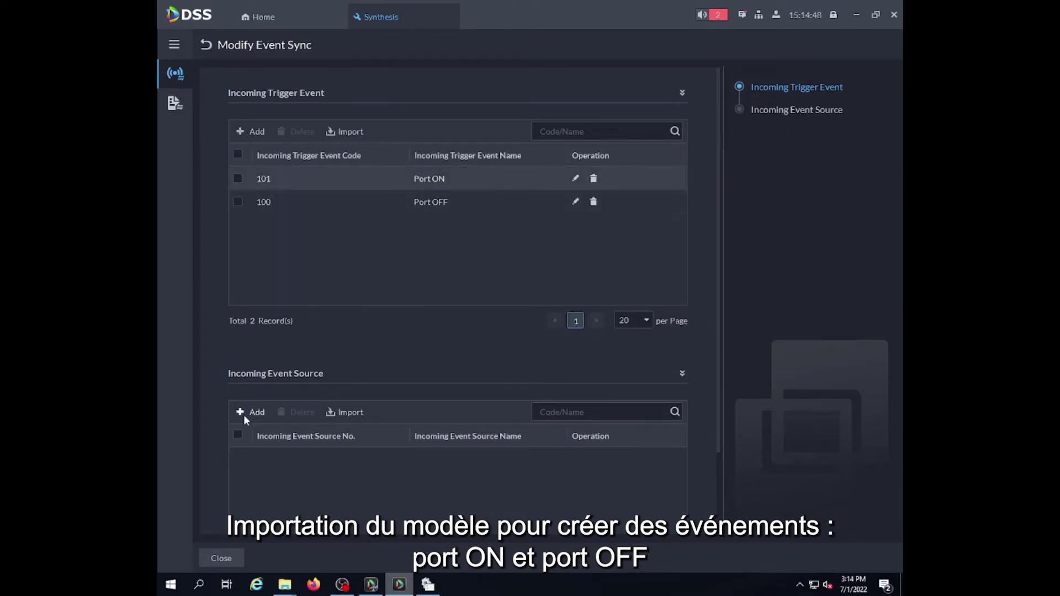
# Import event sources Port 1 to Port 8 from the trigger-source spreadsheet.
pyautogui.click(363, 412)
pyautogui.click(459, 220)
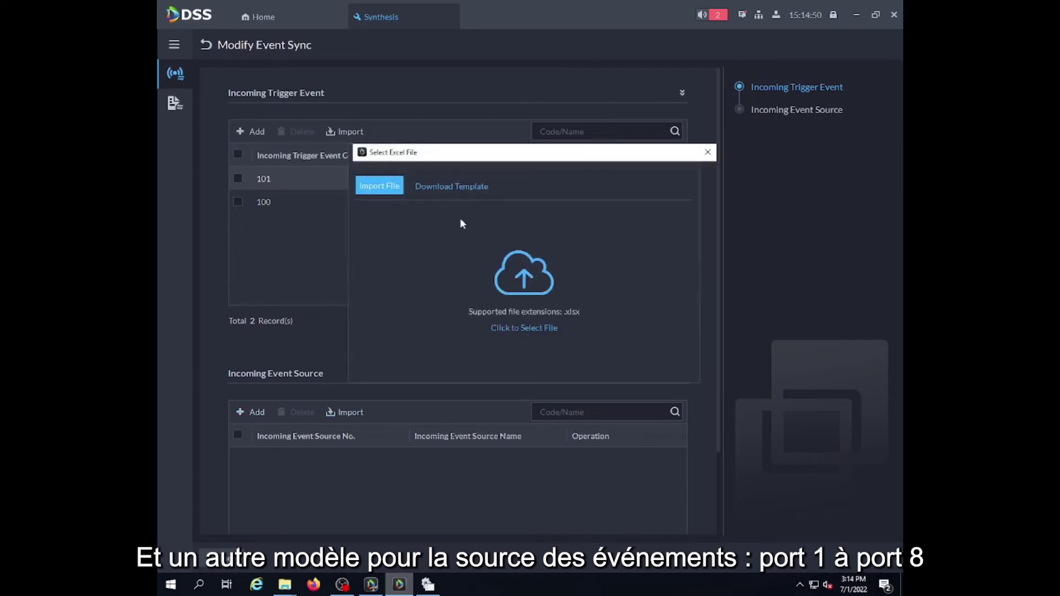
pyautogui.doubleClick(500, 237)
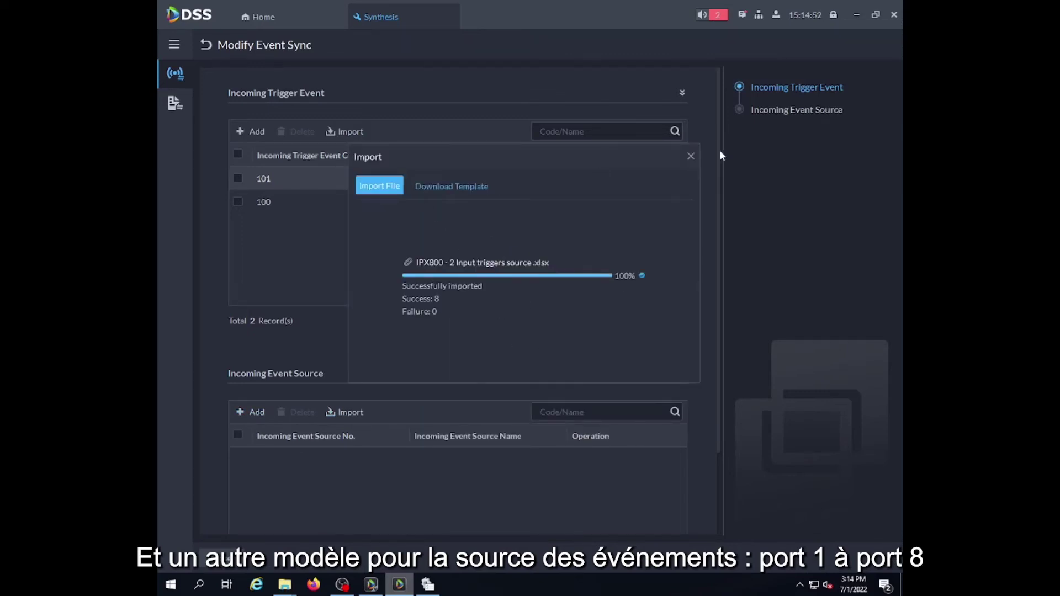
pyautogui.click(691, 159)
pyautogui.scroll(-3, 432, 336)
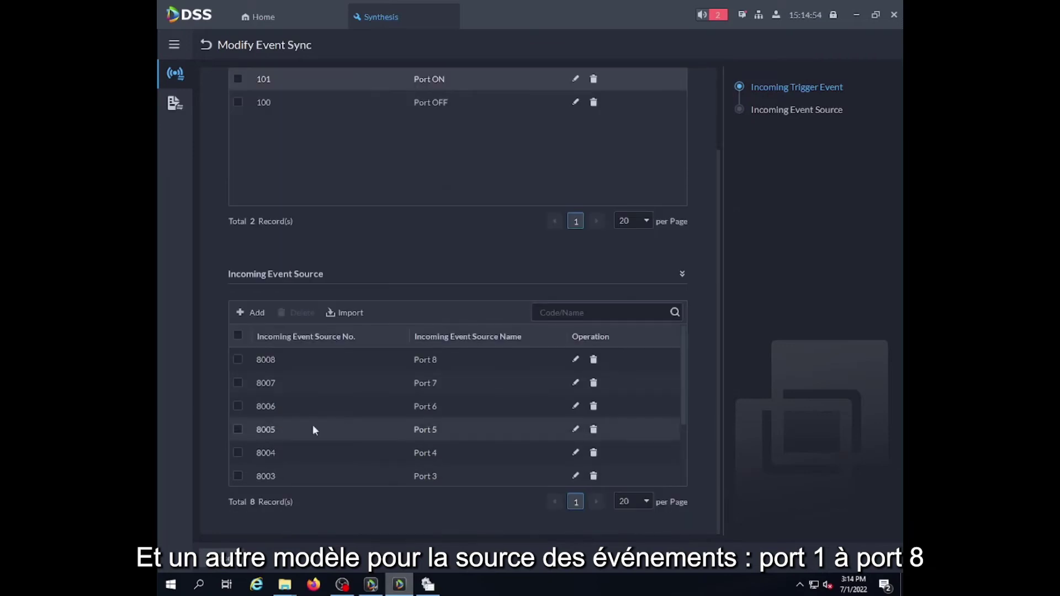
pyautogui.scroll(-2, 423, 459)
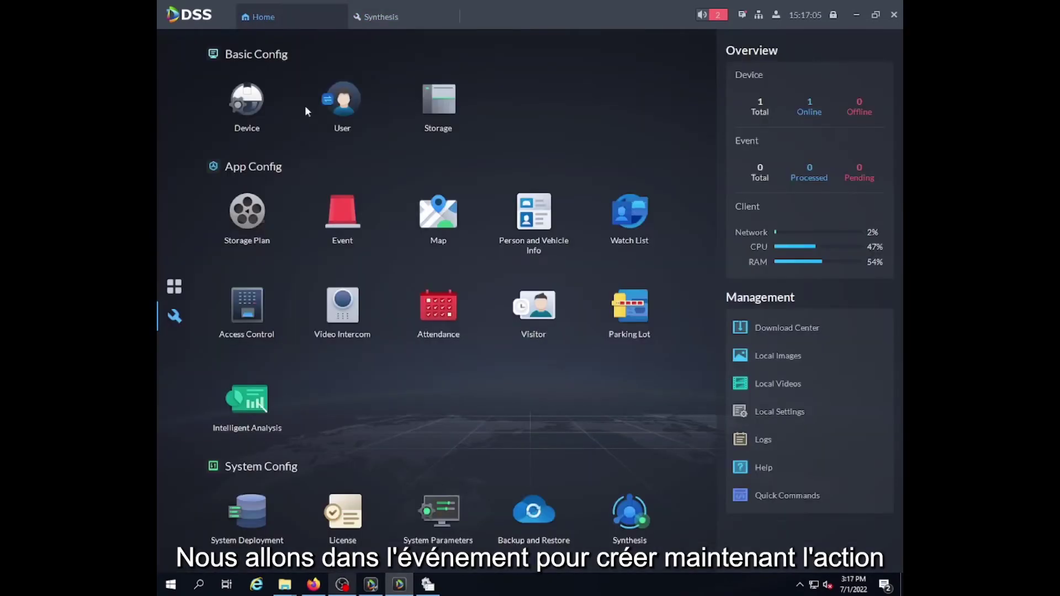
# Add a new event with source type ipx800, triggered event Port ON and source Port 4.
pyautogui.click(353, 220)
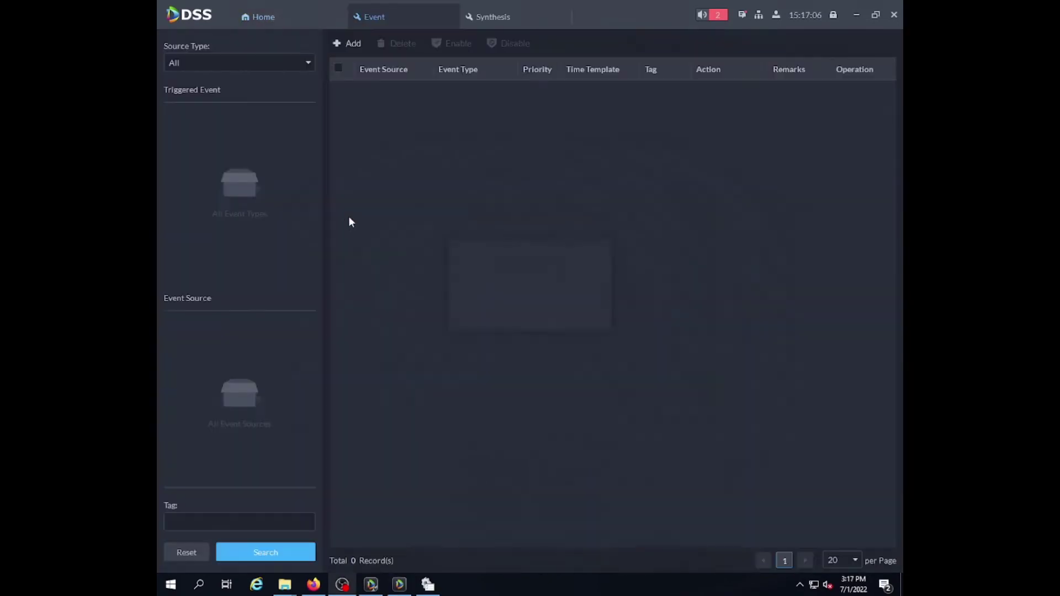
pyautogui.click(344, 47)
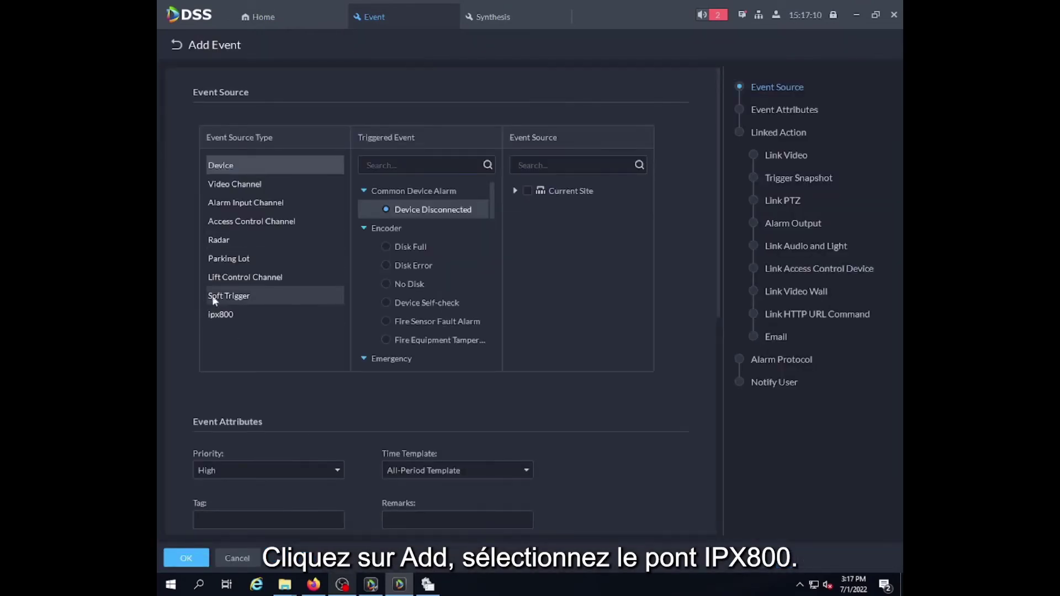
pyautogui.click(224, 313)
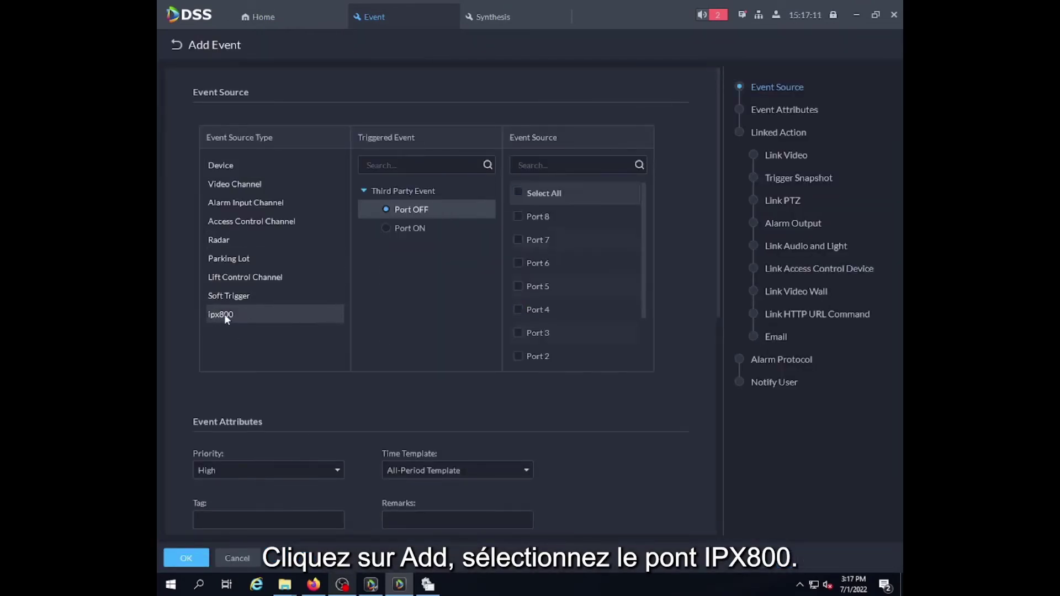
pyautogui.click(388, 227)
pyautogui.click(518, 309)
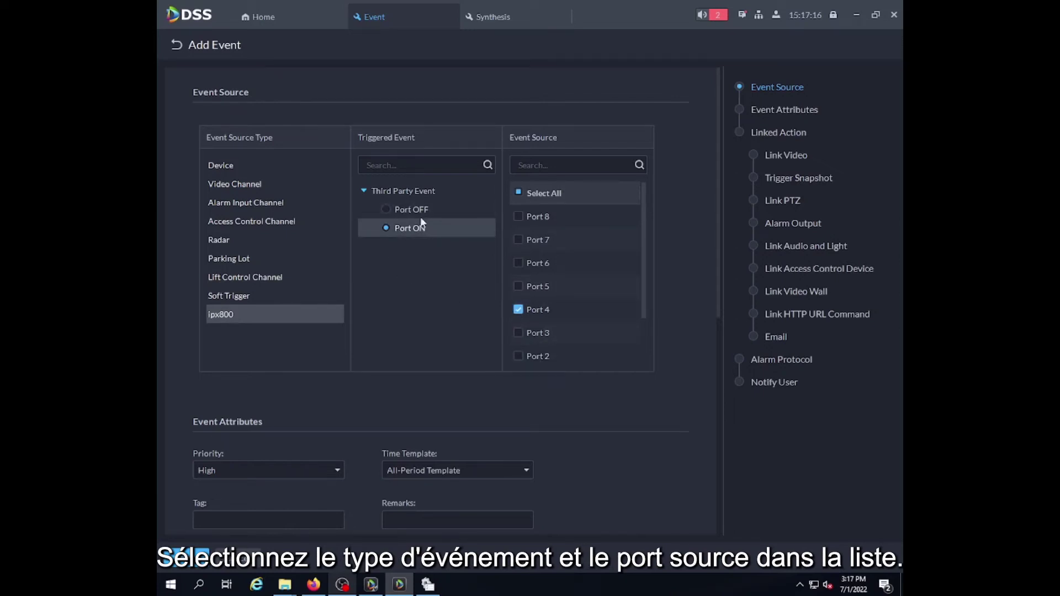
pyautogui.scroll(-1, 332, 348)
# Keep the event's priority High and its time template All-Period Template.
pyautogui.click(336, 399)
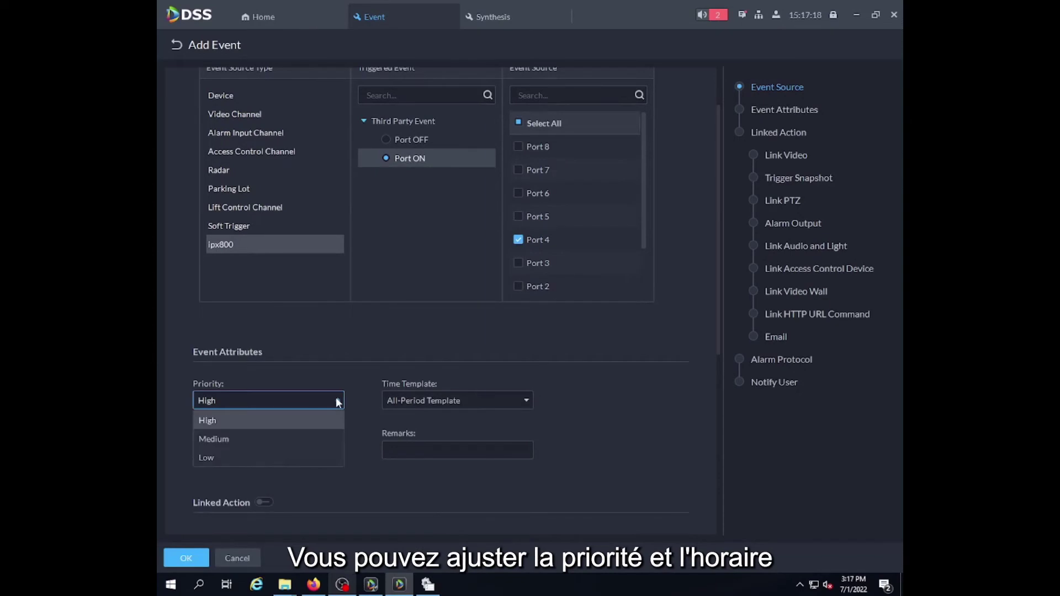
pyautogui.click(338, 401)
pyautogui.click(468, 401)
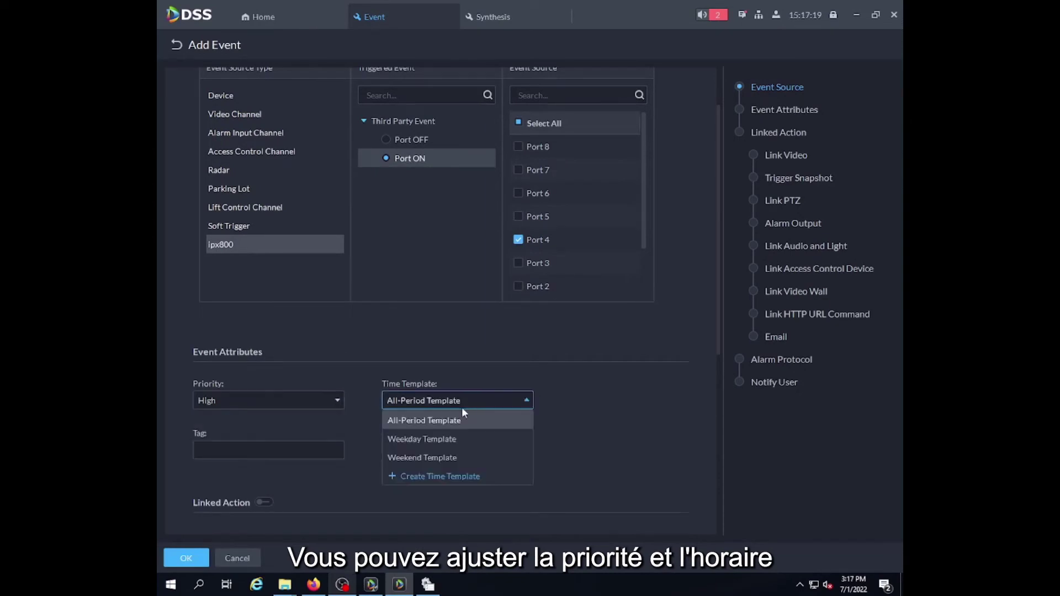
pyautogui.click(432, 421)
# Tag the event 'ipx800 port4 on' and give it the remark 'test'.
pyautogui.click(256, 451)
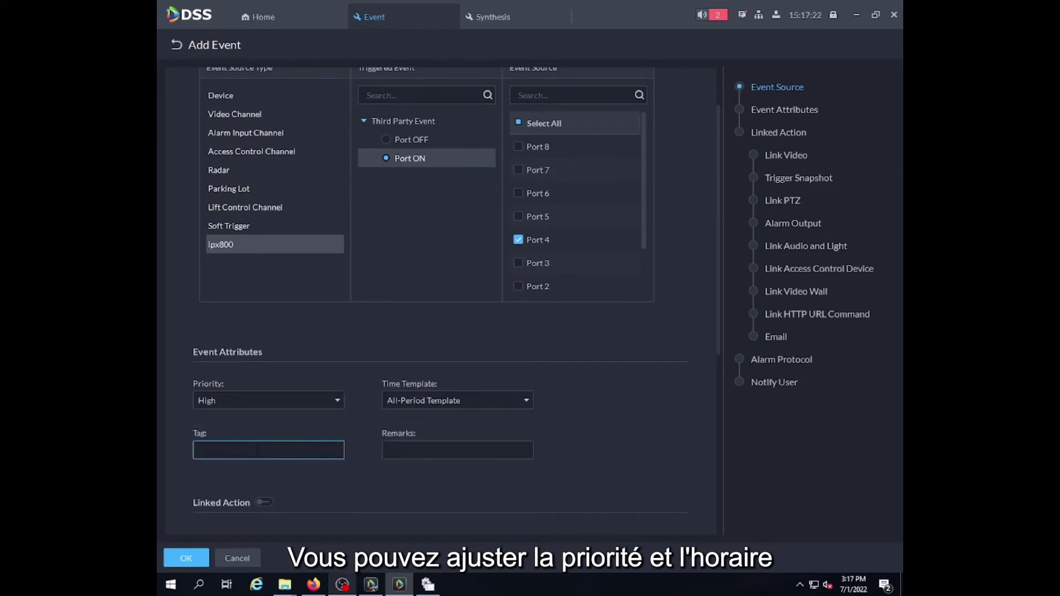
pyautogui.write('ipx800')
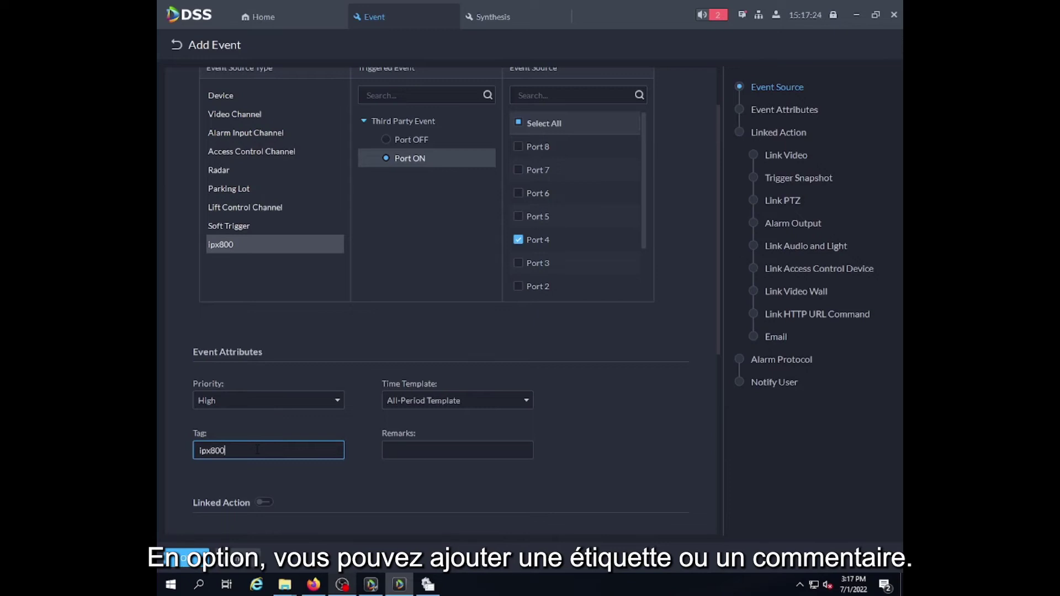
pyautogui.write(' port4 onm')
pyautogui.click(489, 447)
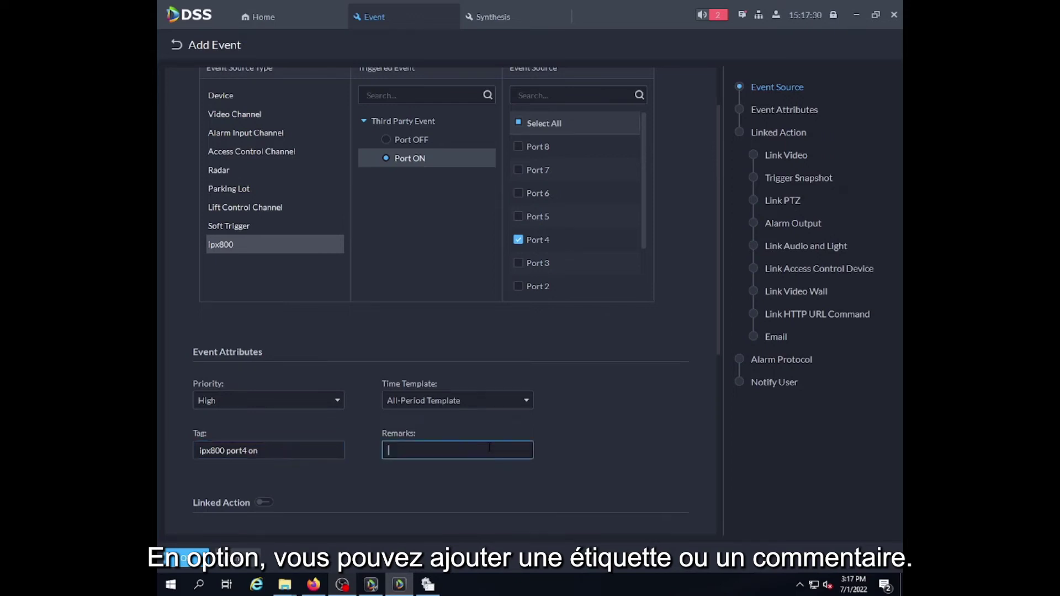
pyautogui.write('ert')
pyautogui.press('BackSpace')
# Finish the remark and link the 192.168.64.26 camera's video to the Port 4 event.
pyautogui.write('test')
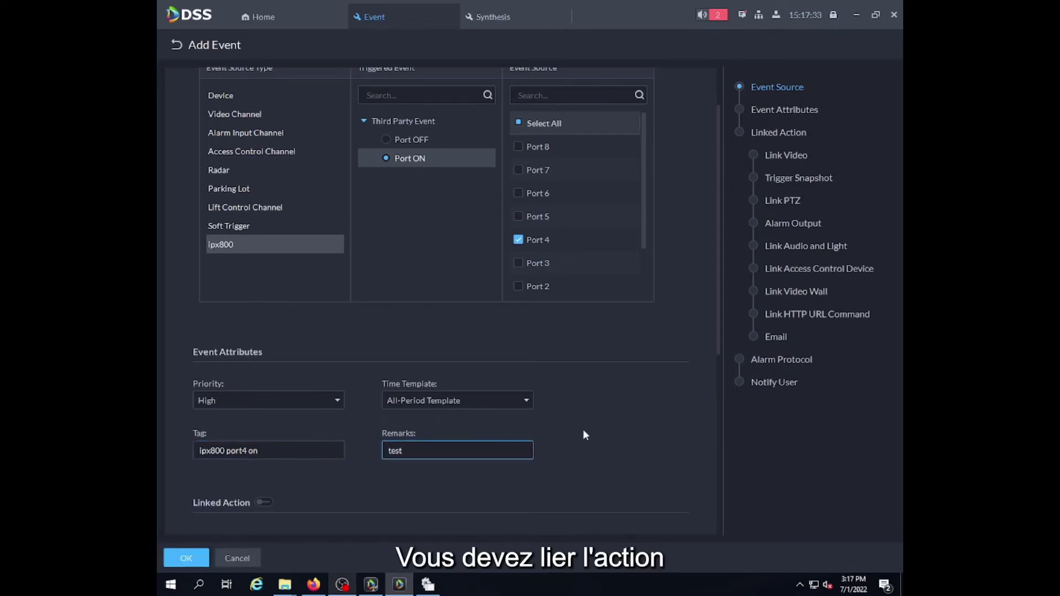
pyautogui.click(583, 429)
pyautogui.scroll(-5, 583, 429)
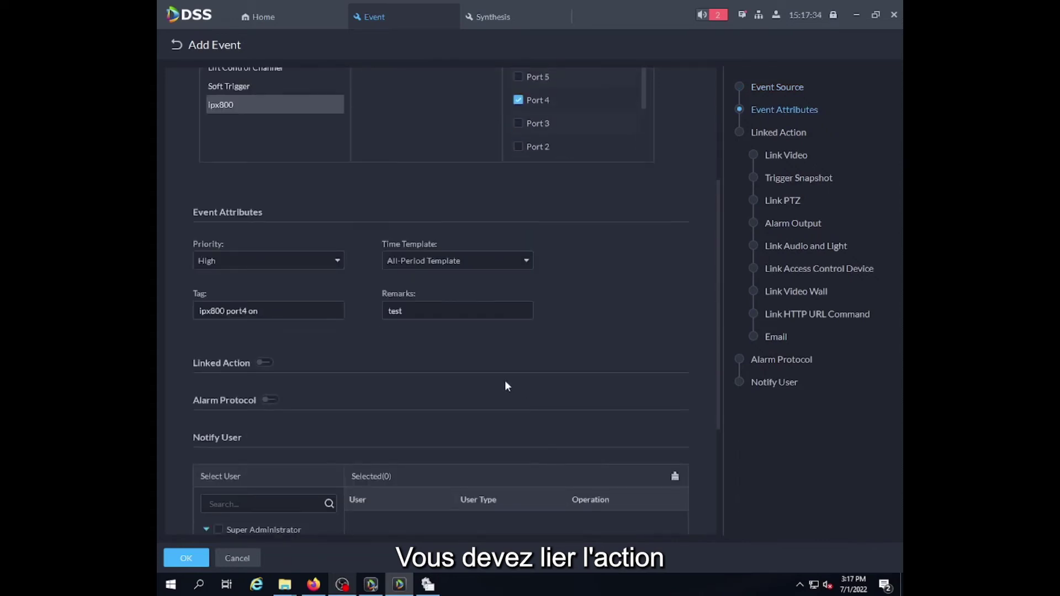
pyautogui.click(266, 259)
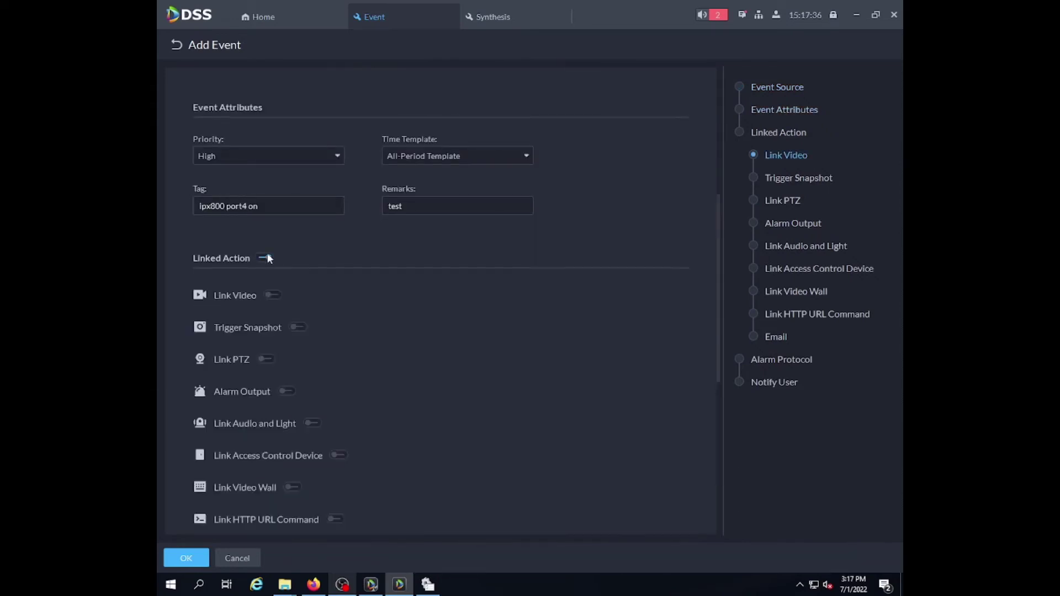
pyautogui.click(264, 296)
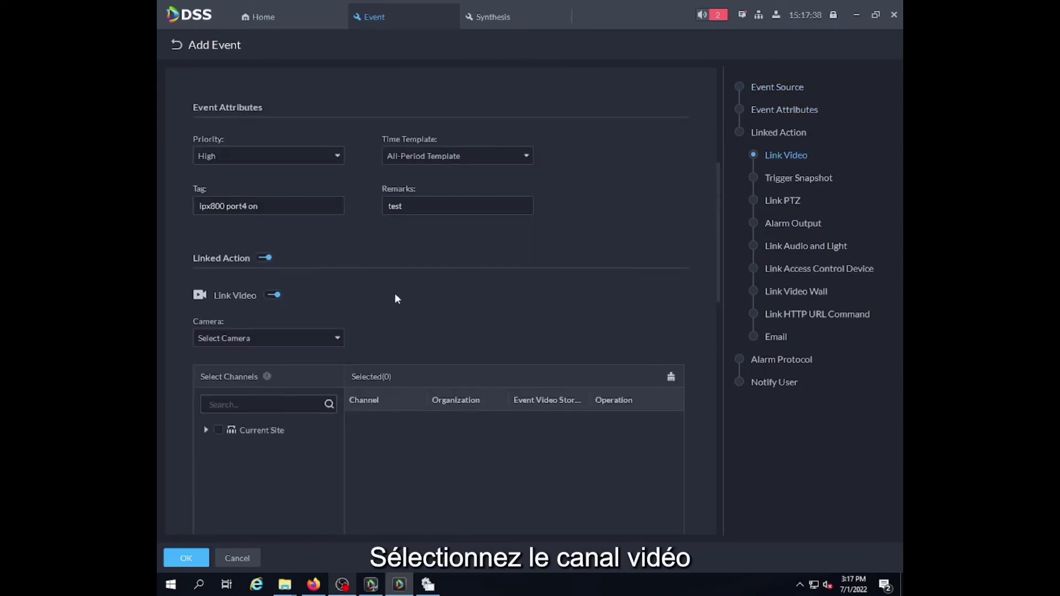
pyautogui.scroll(-1, 394, 309)
pyautogui.click(206, 360)
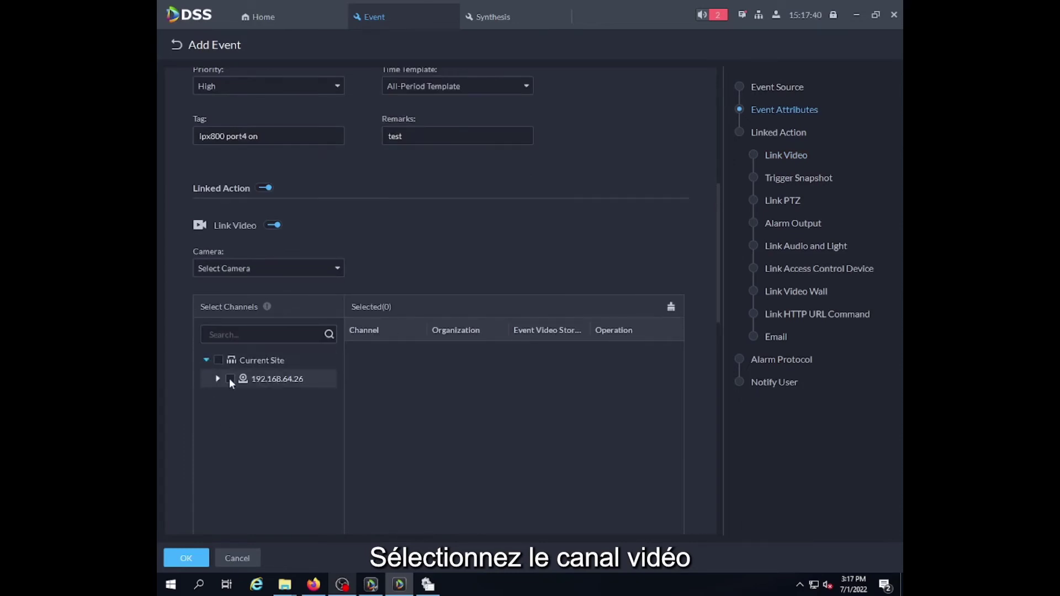
pyautogui.click(230, 379)
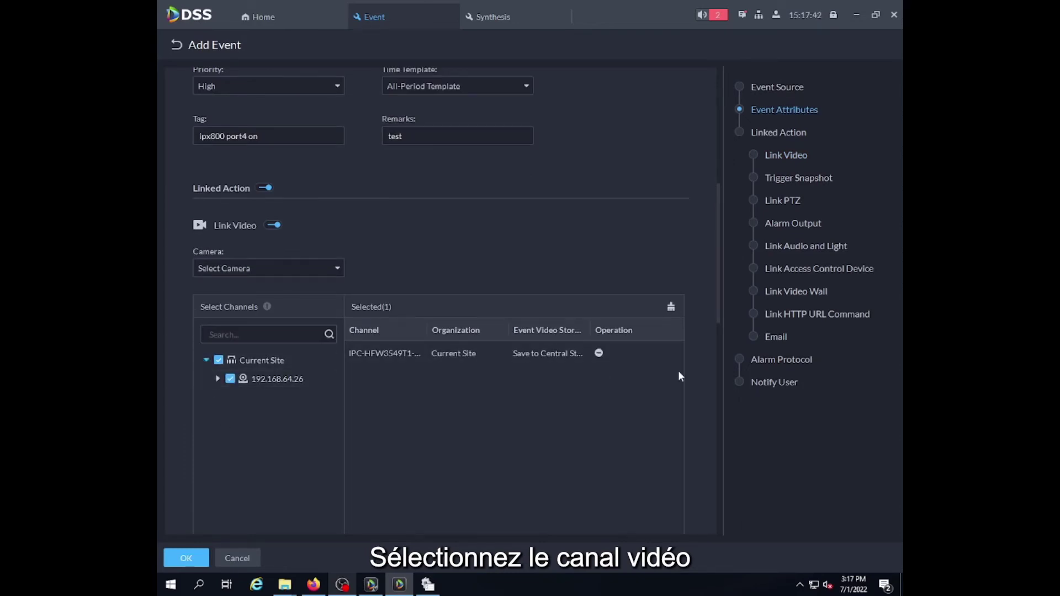
# Have the camera live view pop up on alarm using Main Stream.
pyautogui.scroll(-4, 396, 240)
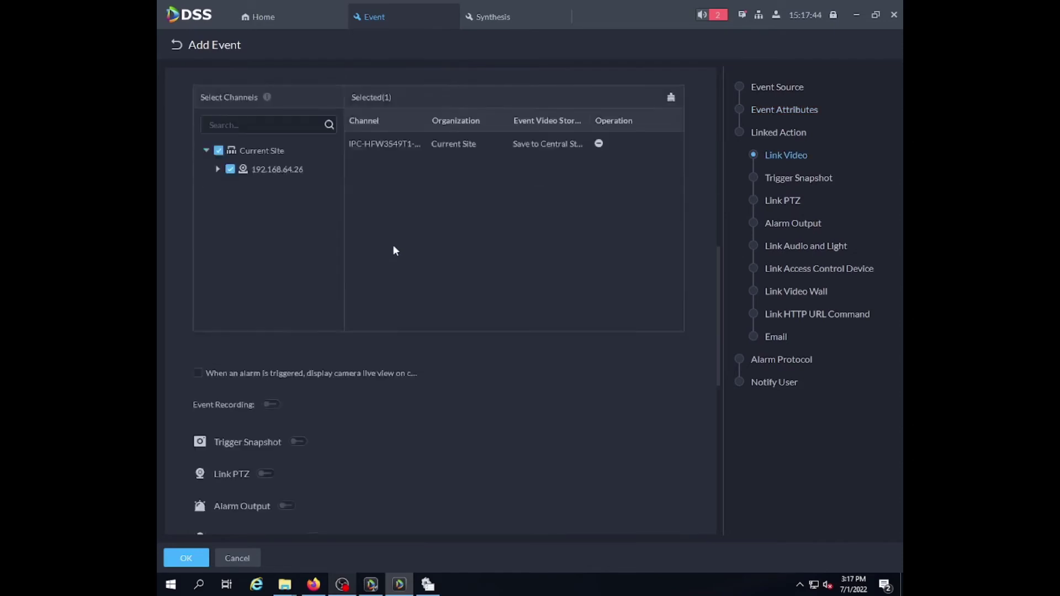
pyautogui.click(197, 339)
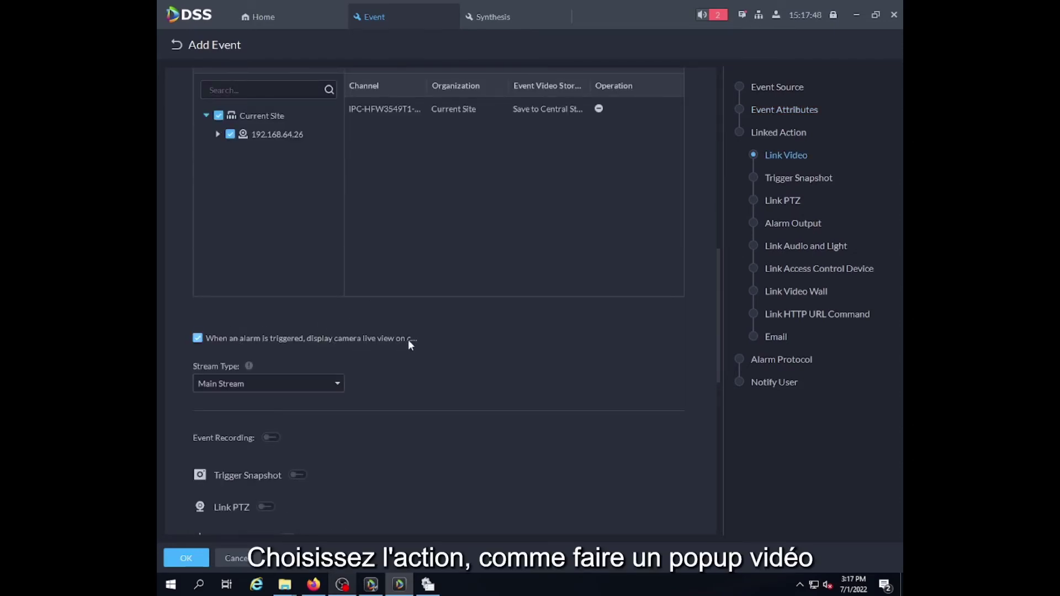
pyautogui.click(286, 381)
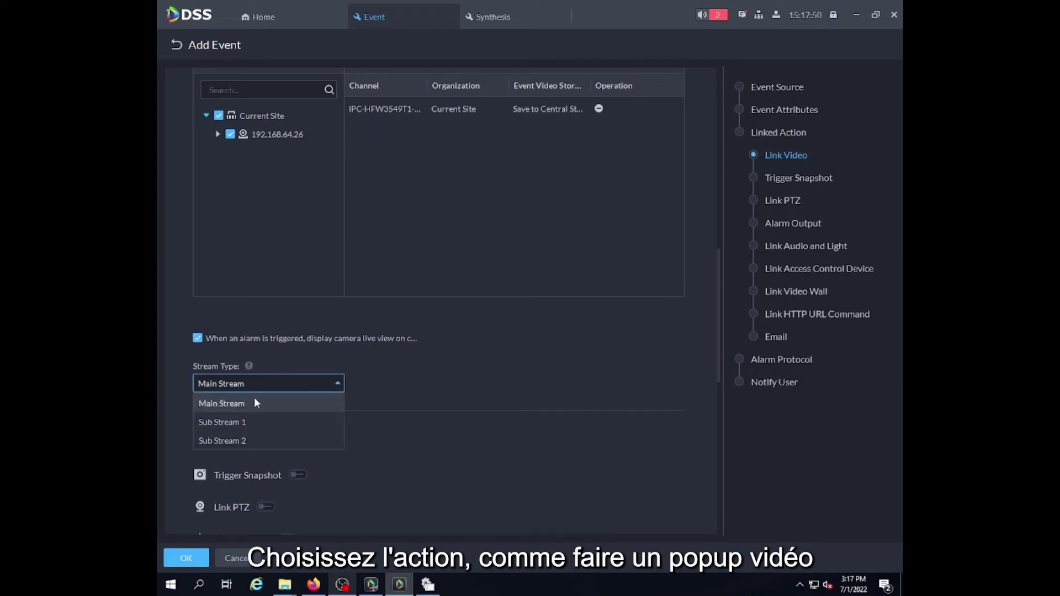
pyautogui.click(309, 405)
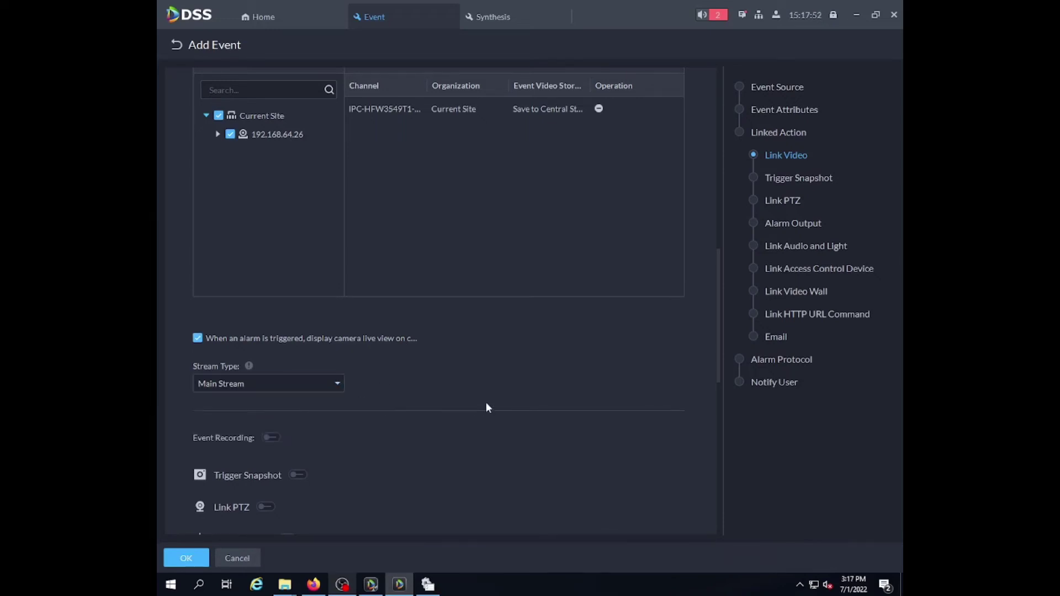
# Notify the Super Administrator, Administrator and Normal User groups, then save the event.
pyautogui.scroll(-10, 485, 407)
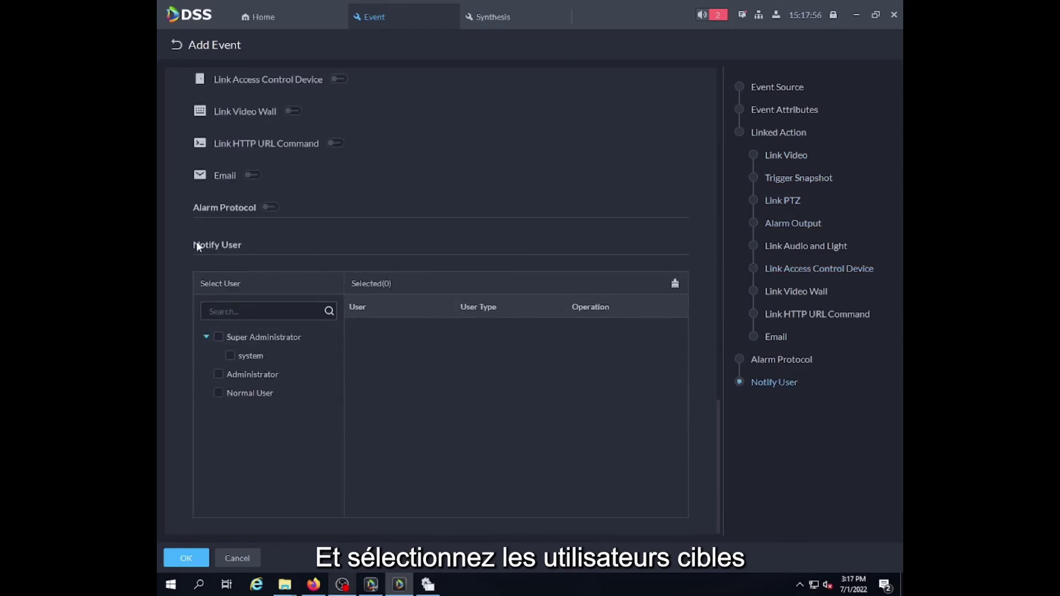
pyautogui.click(217, 335)
pyautogui.click(218, 374)
pyautogui.click(218, 392)
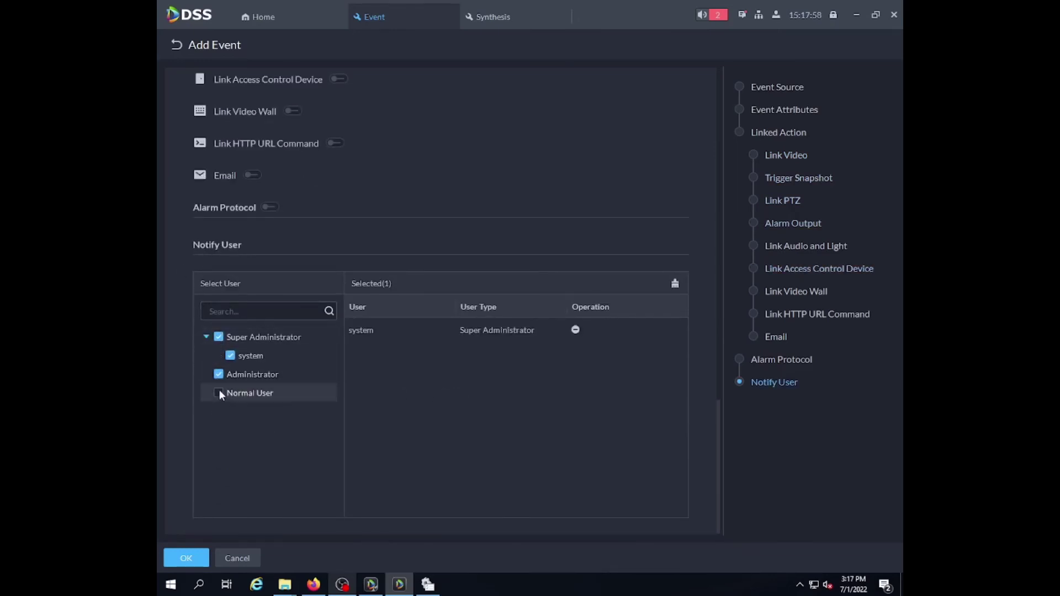
pyautogui.scroll(-1, 474, 371)
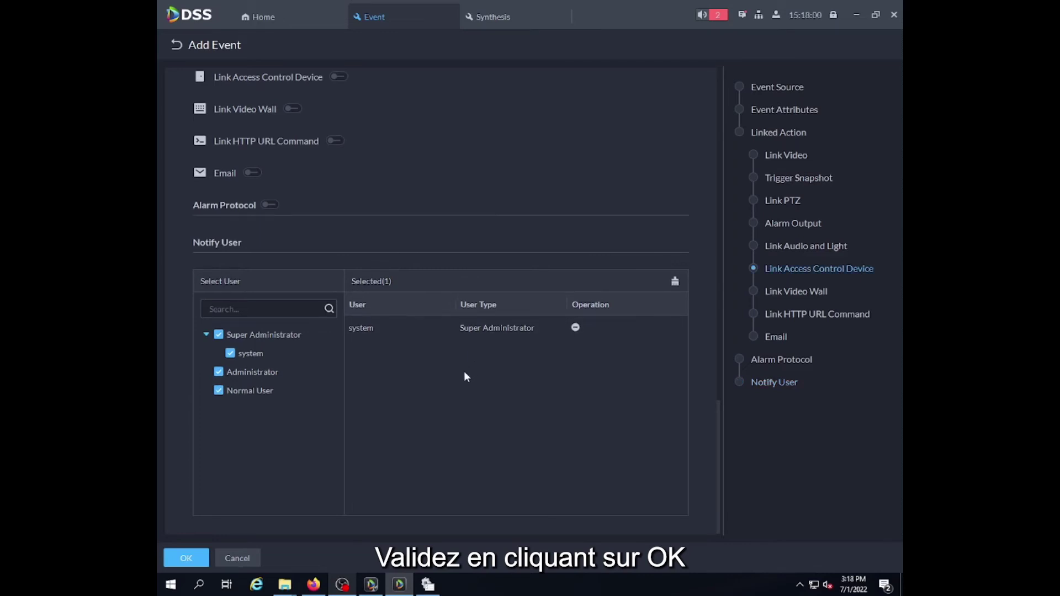
pyautogui.click(167, 560)
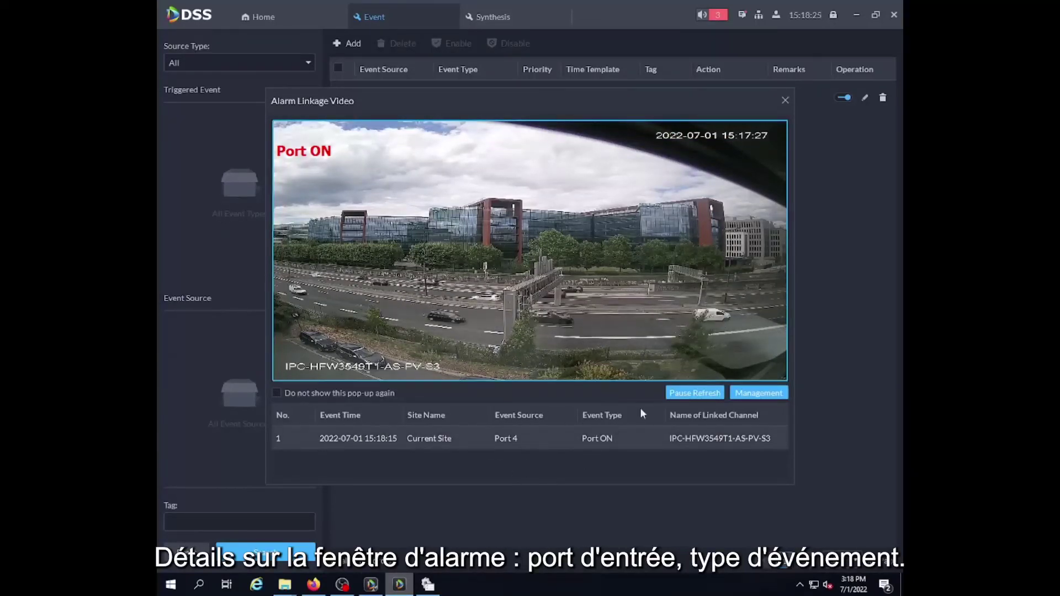
# Close the Alarm Linkage Video pop-up showing the Port 4 ON camera view.
pyautogui.click(784, 100)
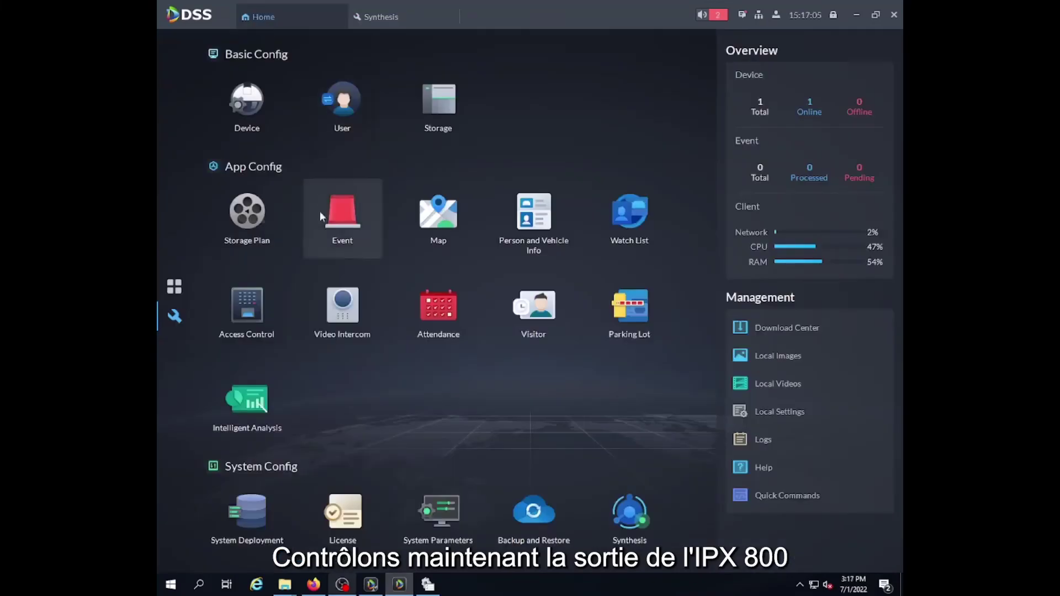
# Start a new event on the Event page with Soft Trigger as the source type.
pyautogui.click(347, 224)
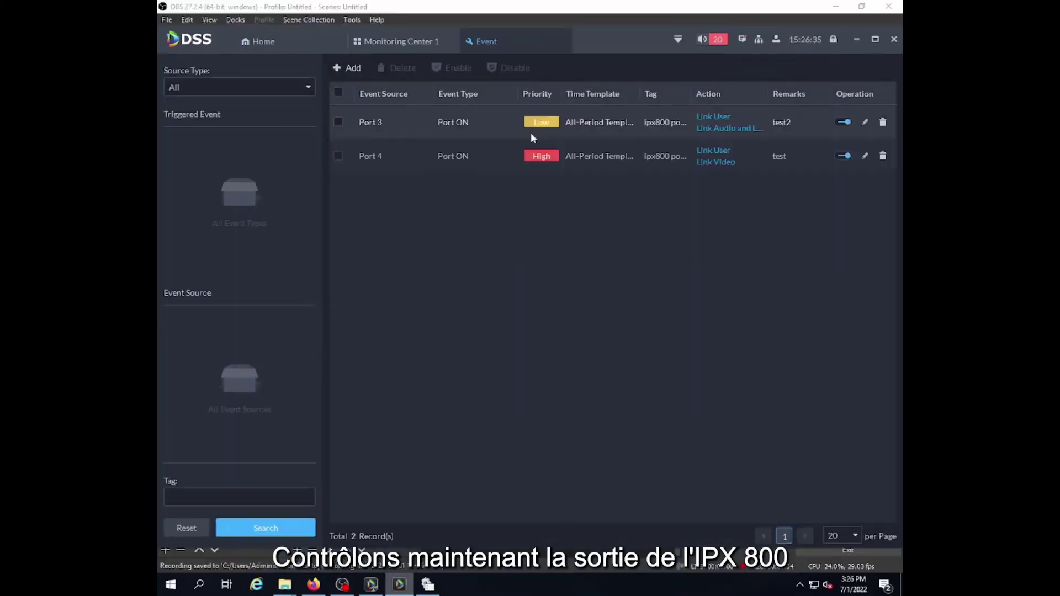
pyautogui.click(343, 67)
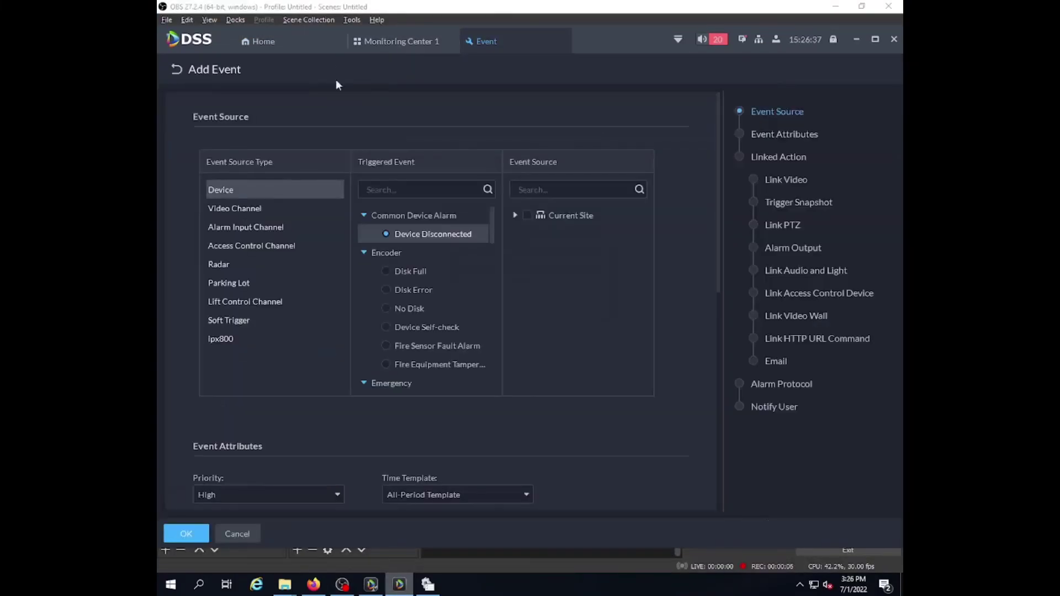
pyautogui.click(215, 320)
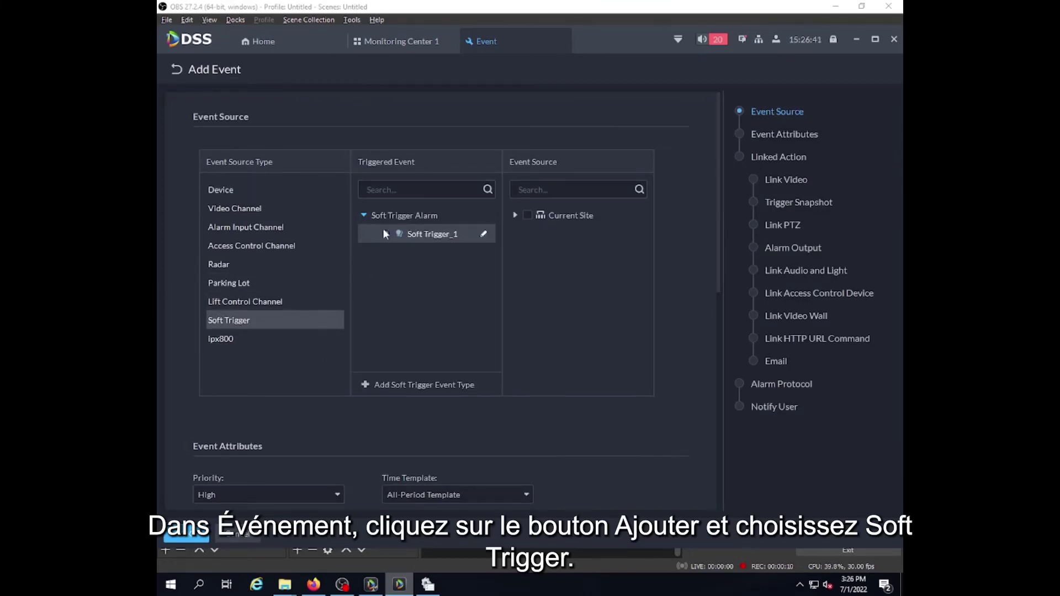
# Create a soft trigger event type named 'Ipx800 soft trigger' with an icon.
pyautogui.click(359, 385)
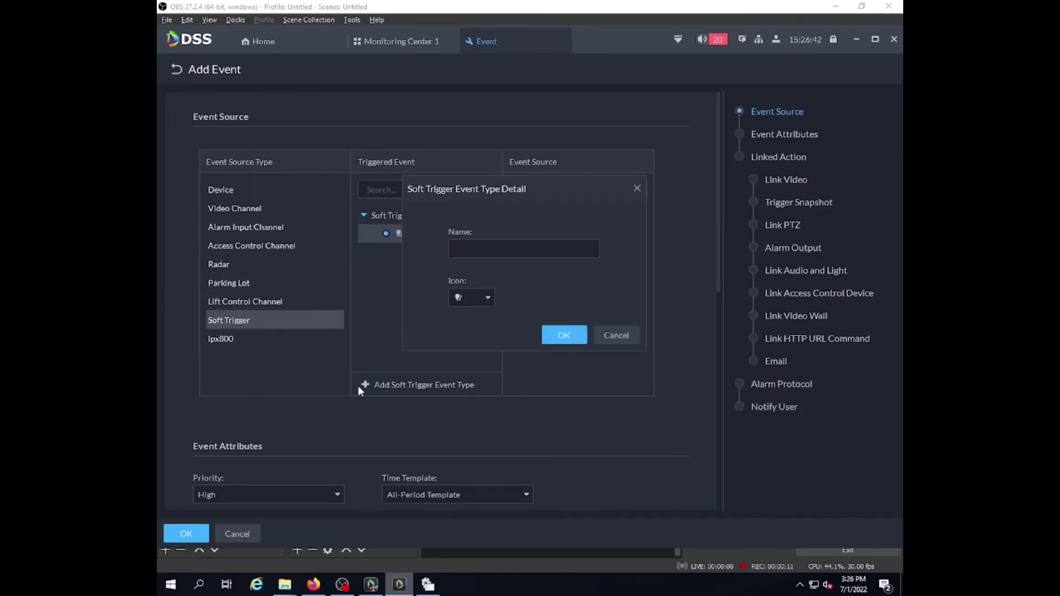
pyautogui.click(508, 246)
pyautogui.write('Ipx80')
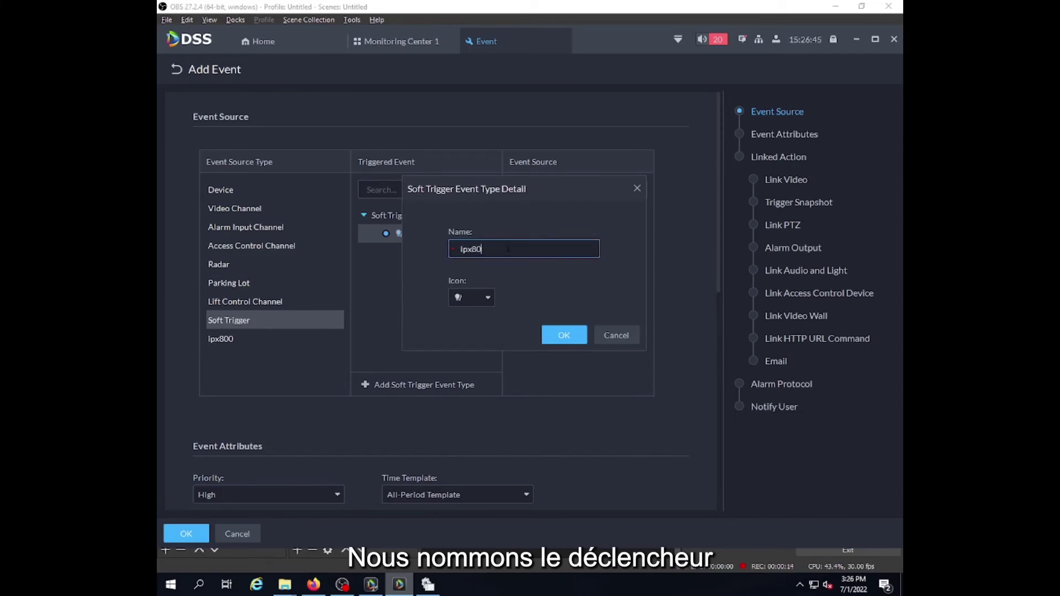
pyautogui.write('0 soft trigger')
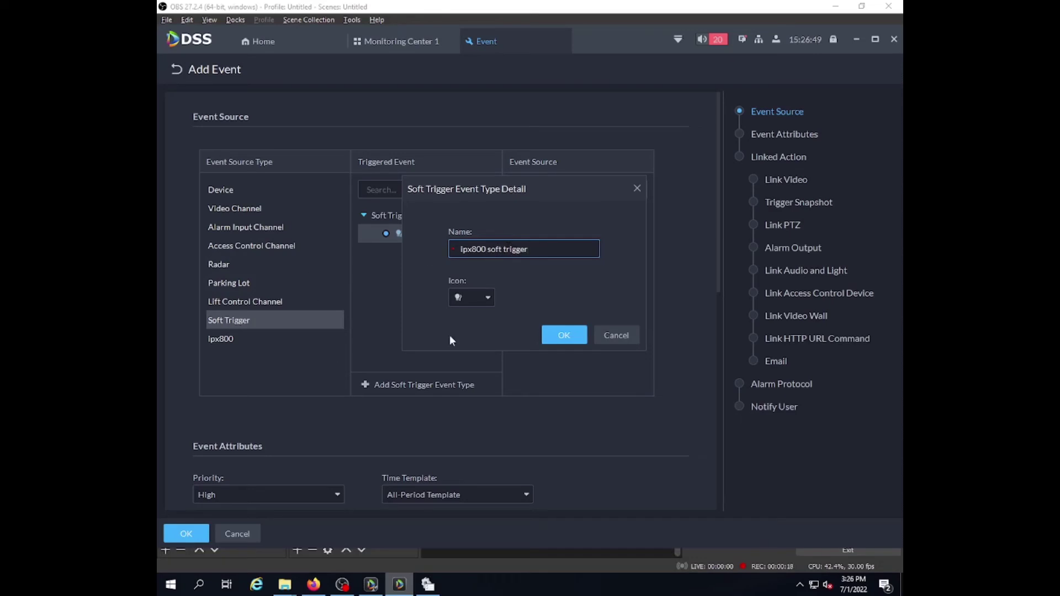
pyautogui.click(480, 298)
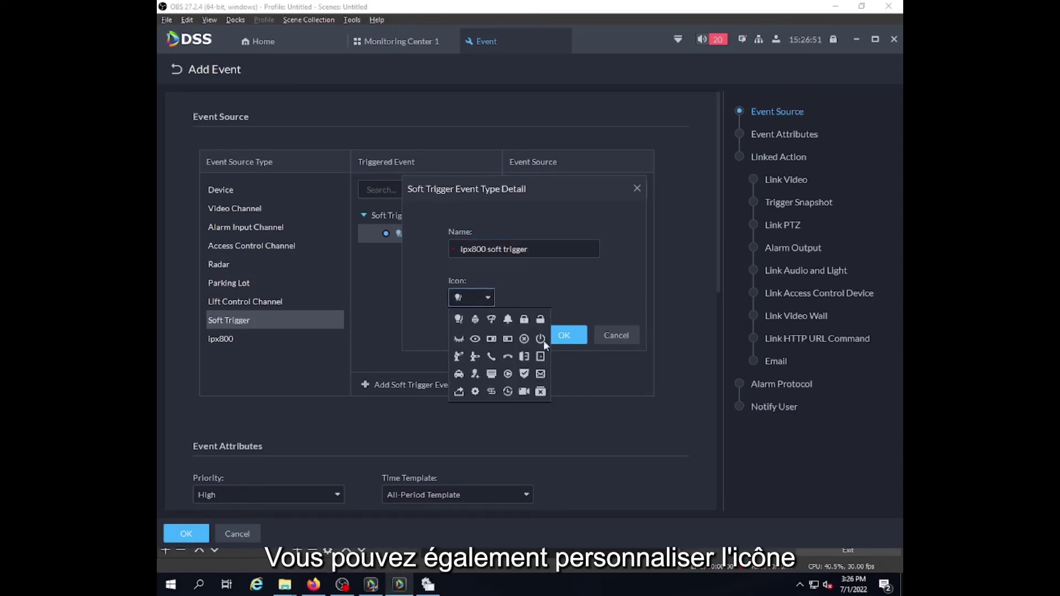
pyautogui.click(567, 334)
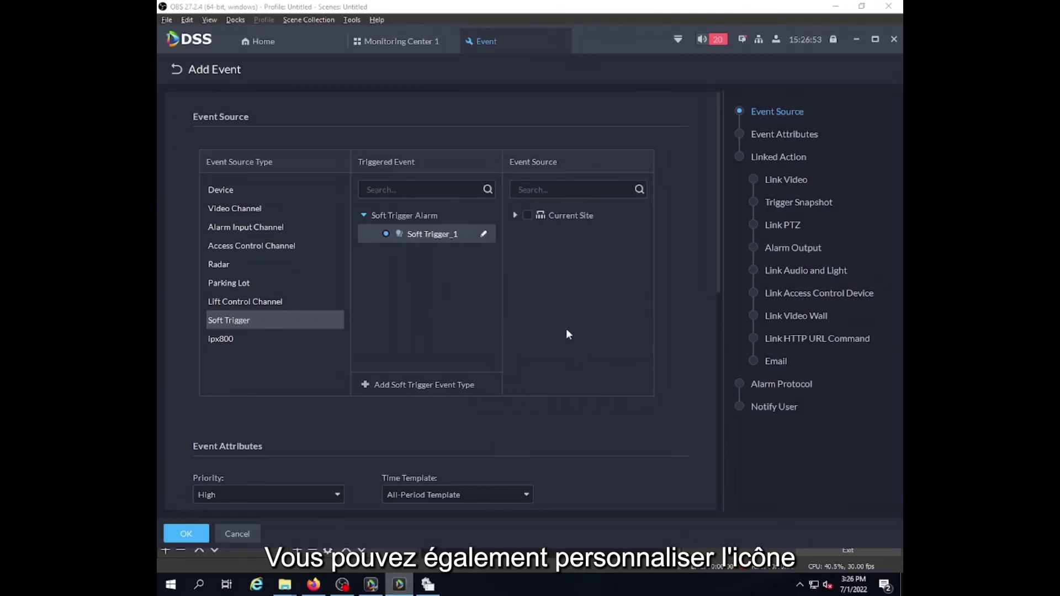
# Select the Ipx800 soft trigger for Current Site device 192.168.64.26, with High priority and All-Period Template.
pyautogui.click(386, 252)
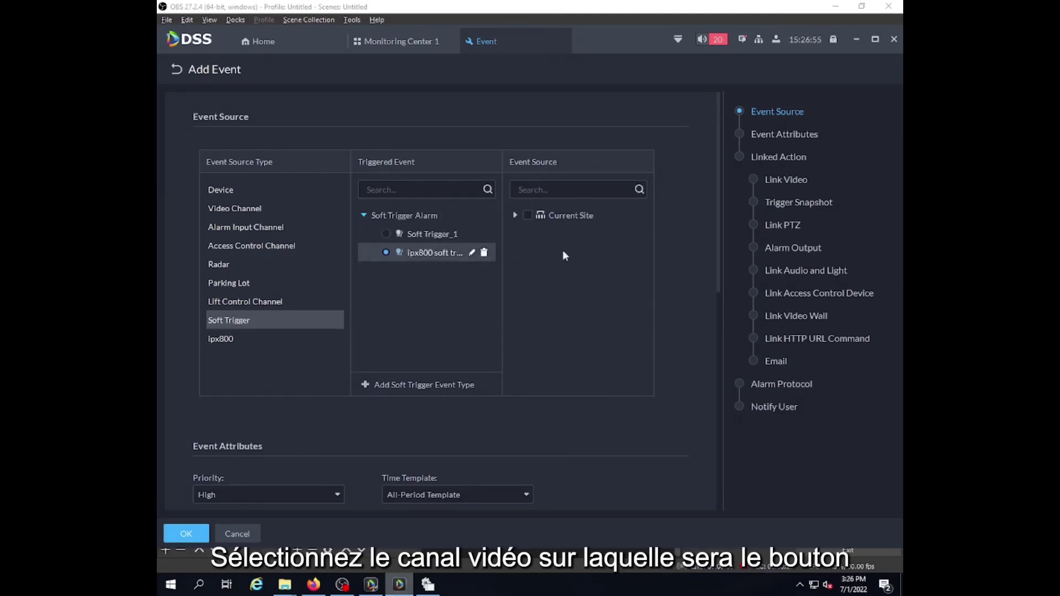
pyautogui.click(528, 215)
pyautogui.click(516, 215)
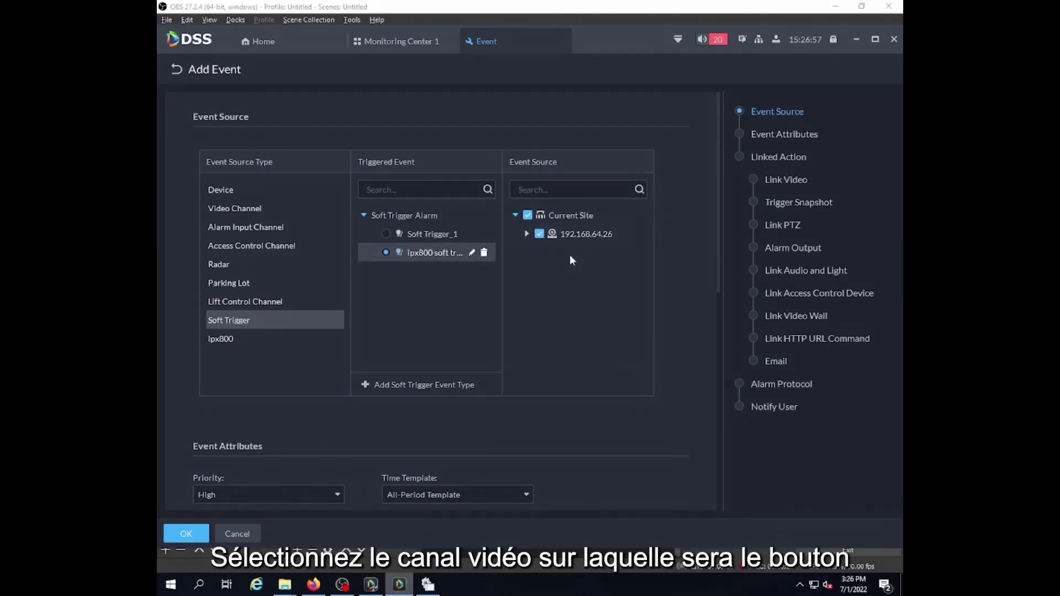
pyautogui.scroll(-5, 555, 425)
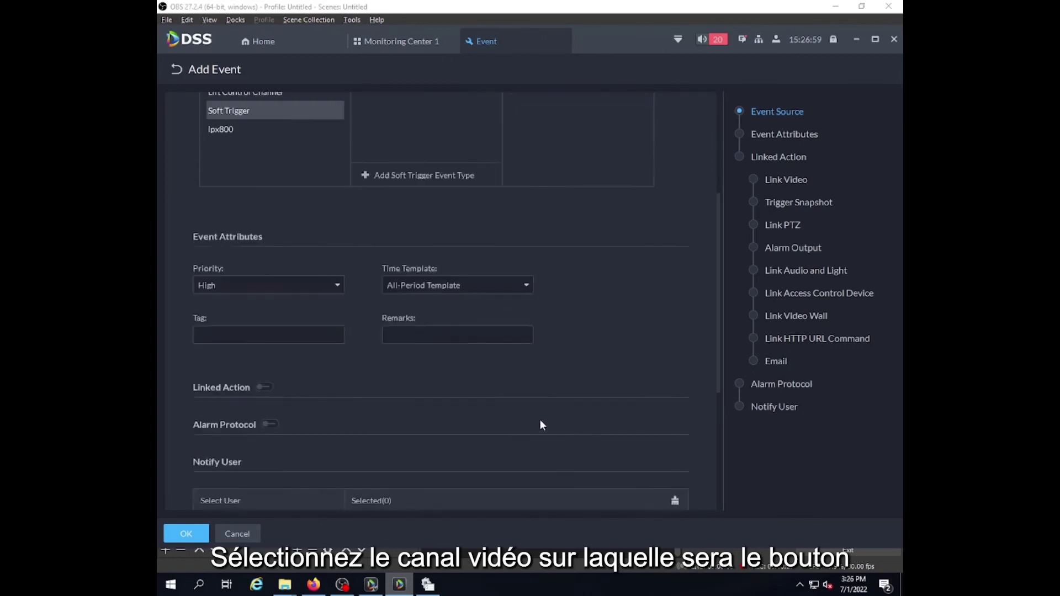
pyautogui.click(260, 255)
pyautogui.click(260, 272)
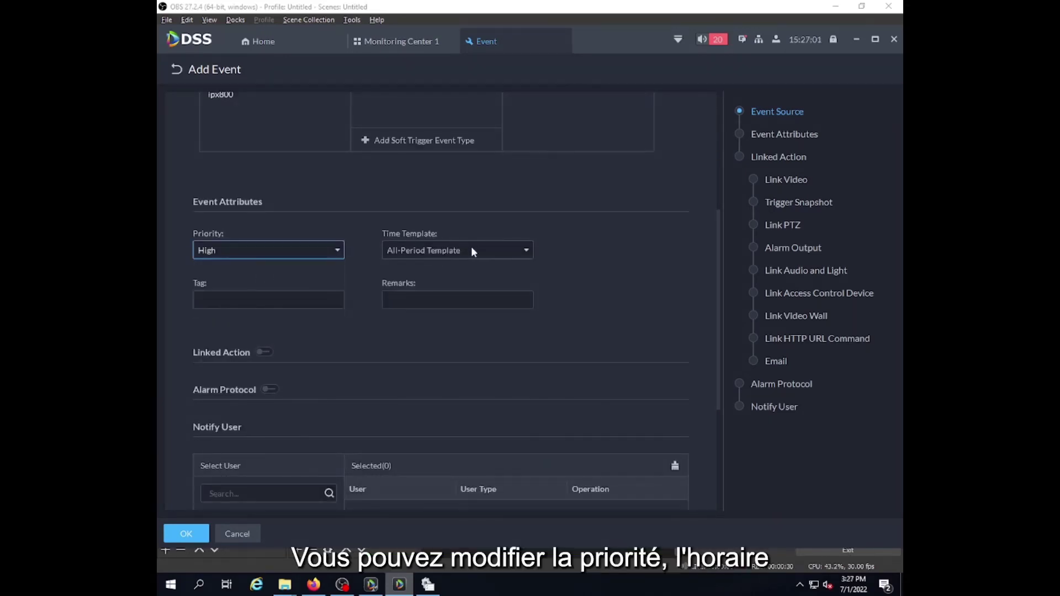
pyautogui.click(466, 251)
pyautogui.click(449, 270)
pyautogui.scroll(2, 599, 260)
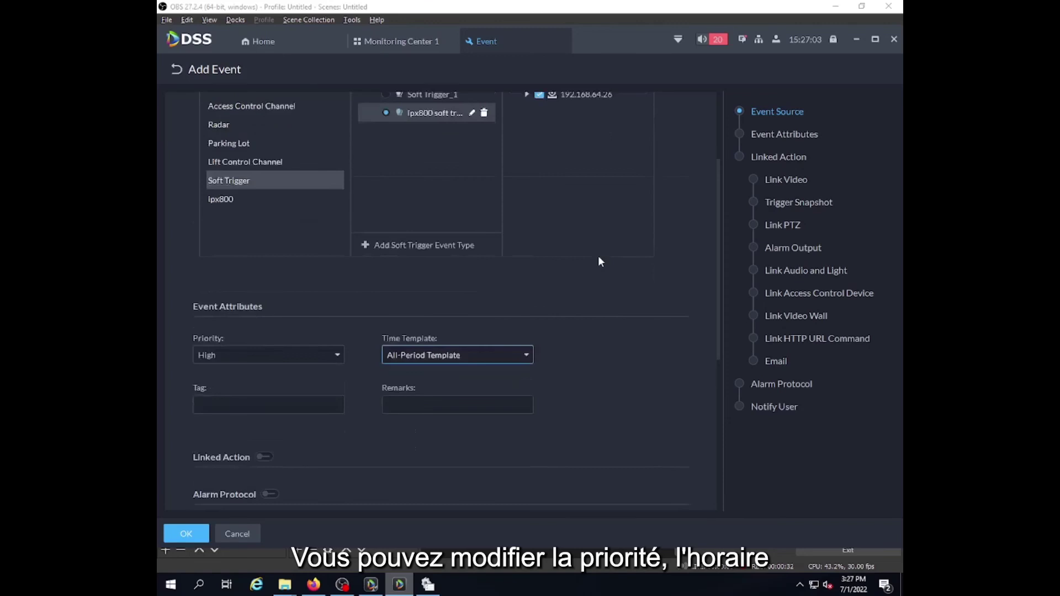
pyautogui.scroll(-6, 599, 260)
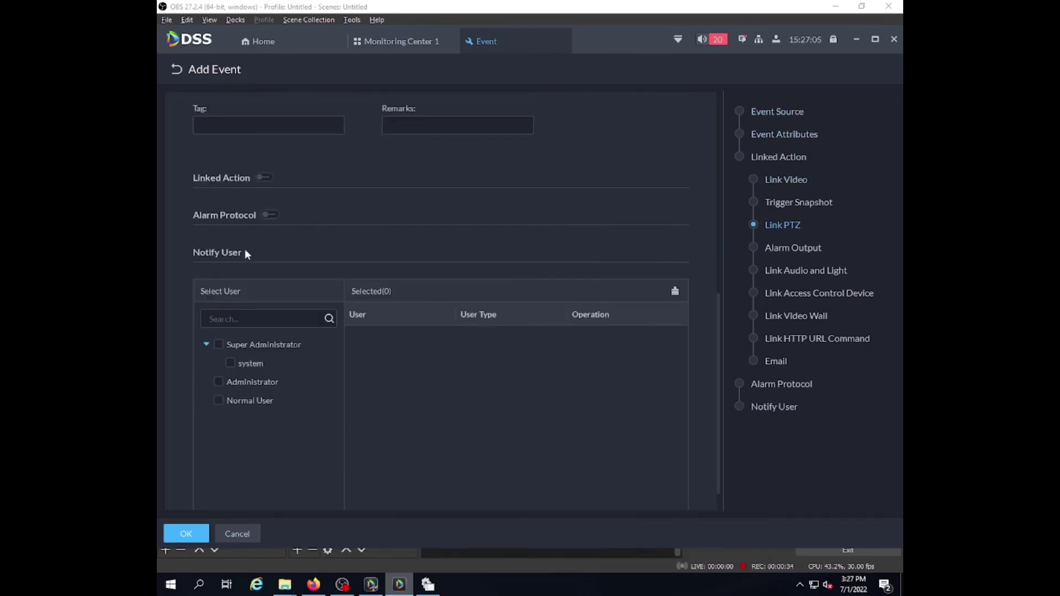
# Enable linked actions with a new HTTP URL command entry using the GET method.
pyautogui.click(265, 177)
pyautogui.scroll(-3, 257, 359)
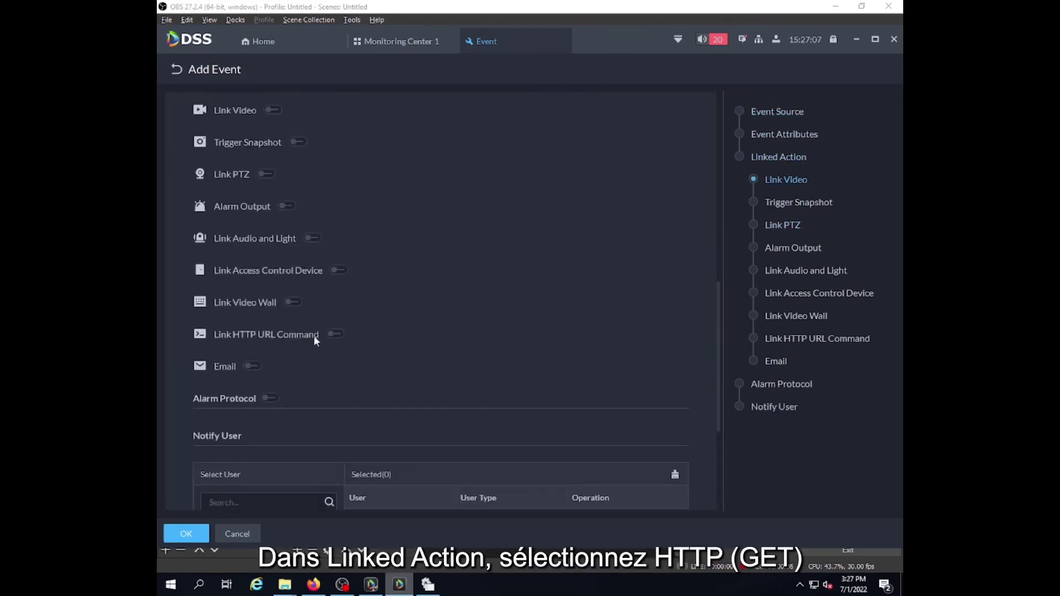
pyautogui.click(333, 334)
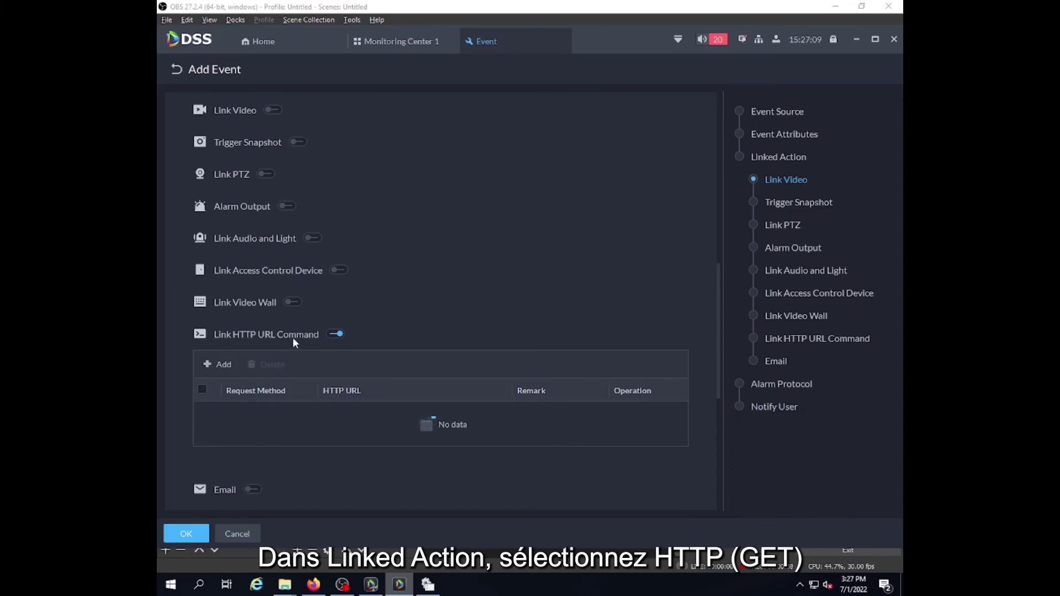
pyautogui.click(218, 365)
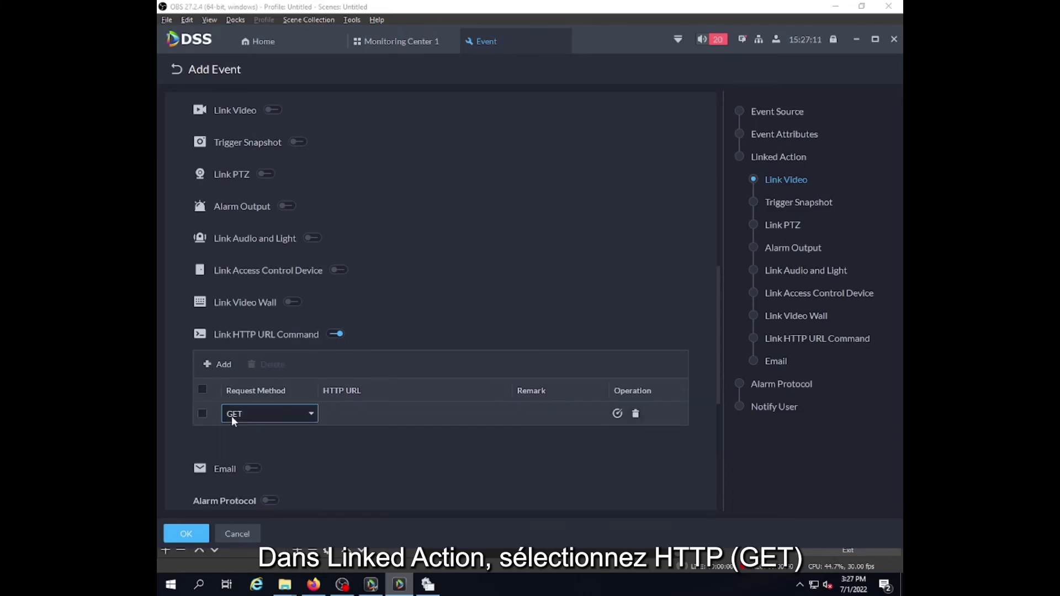
pyautogui.click(250, 415)
pyautogui.click(235, 433)
pyautogui.click(376, 416)
pyautogui.write('http://12')
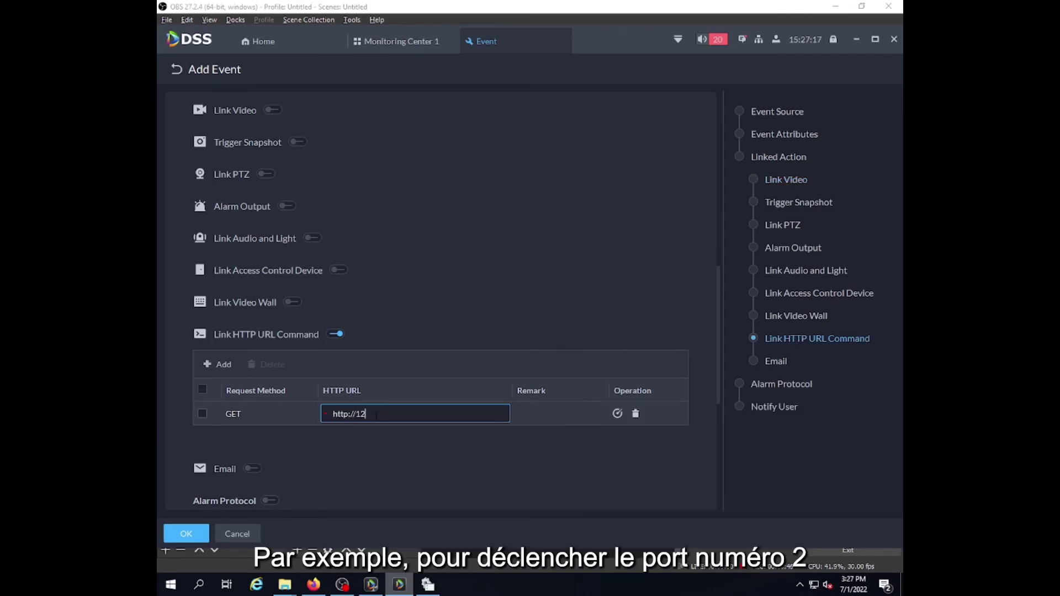
pyautogui.write('7.0.0.1:8887/2')
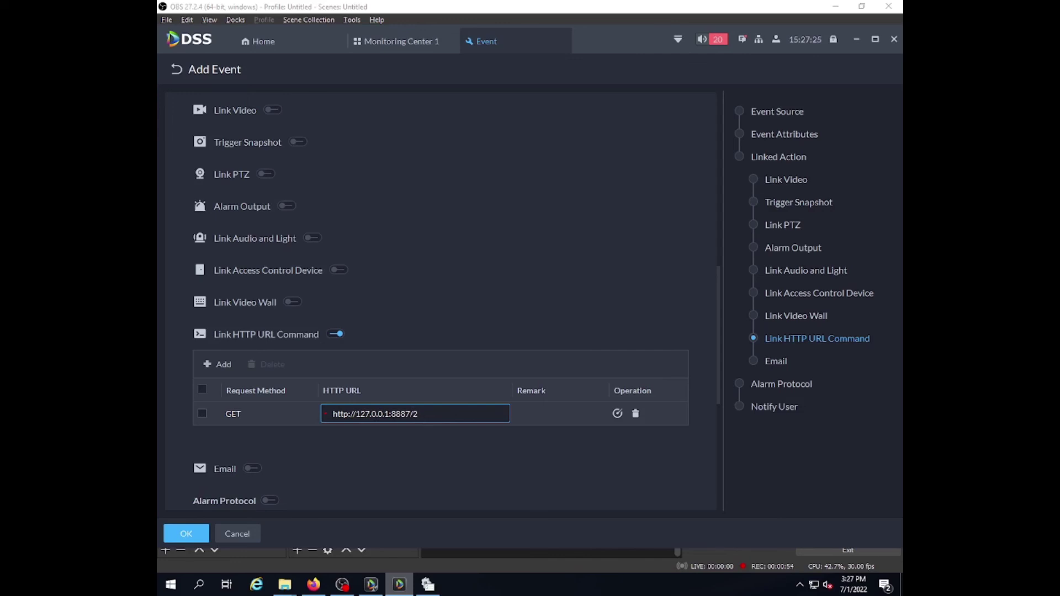
pyautogui.moveTo(391, 414); pyautogui.dragTo(415, 414)
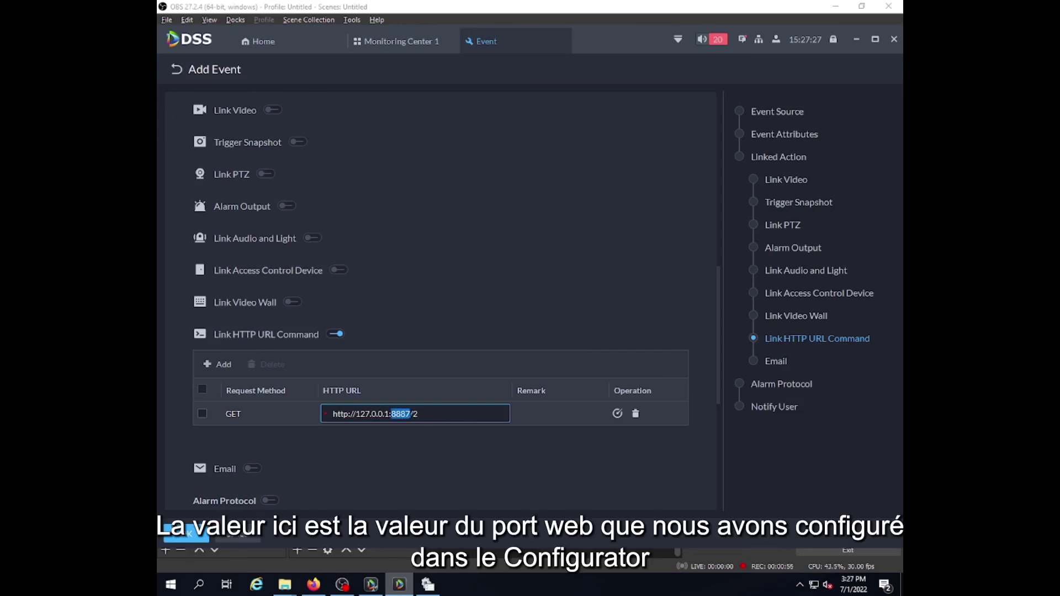
pyautogui.click(412, 413)
pyautogui.click(550, 416)
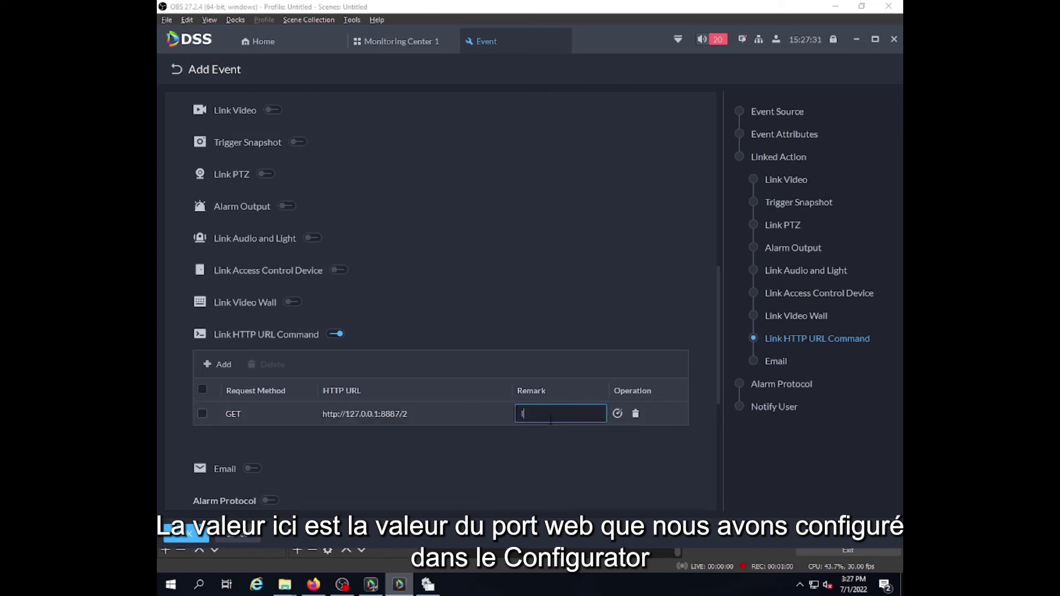
pyautogui.write('ipx800 output2')
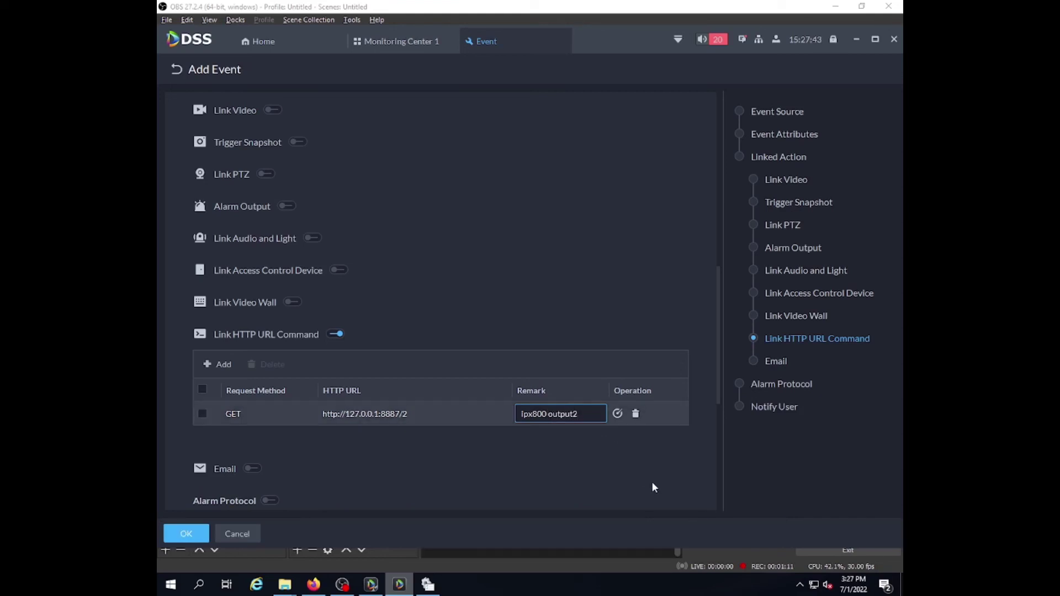
# Notify the Super Administrator, Administrator and Normal User groups, then save the soft trigger event.
pyautogui.click(651, 481)
pyautogui.scroll(-5, 476, 427)
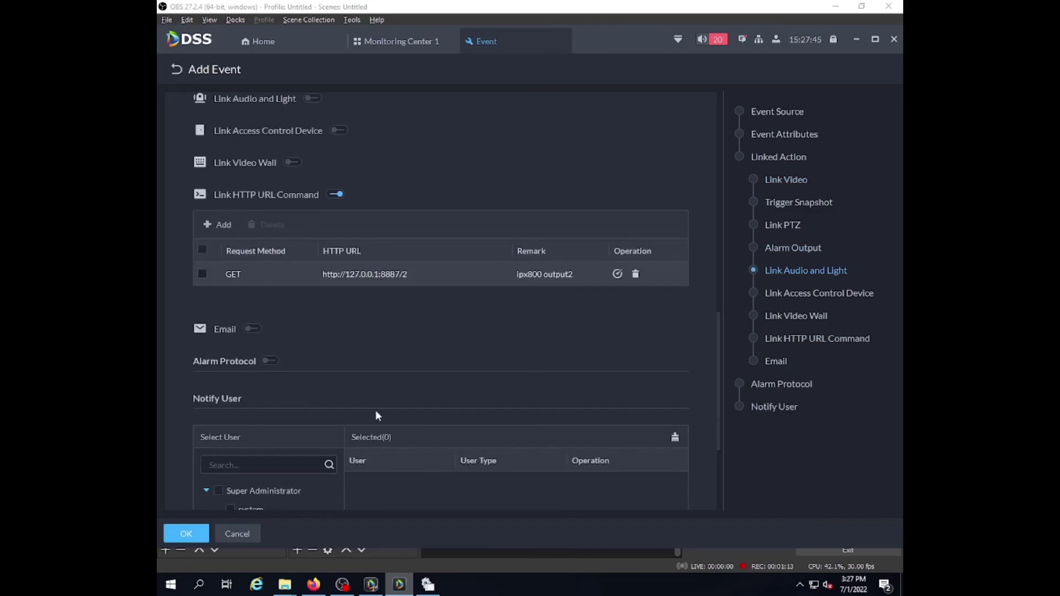
pyautogui.click(219, 316)
pyautogui.click(218, 353)
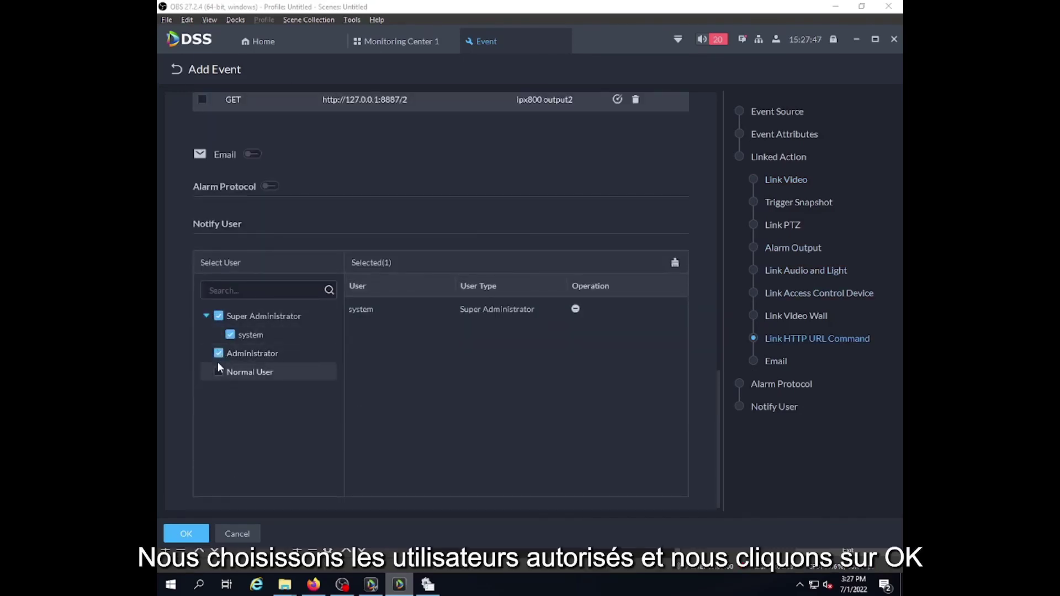
pyautogui.click(219, 371)
pyautogui.click(185, 534)
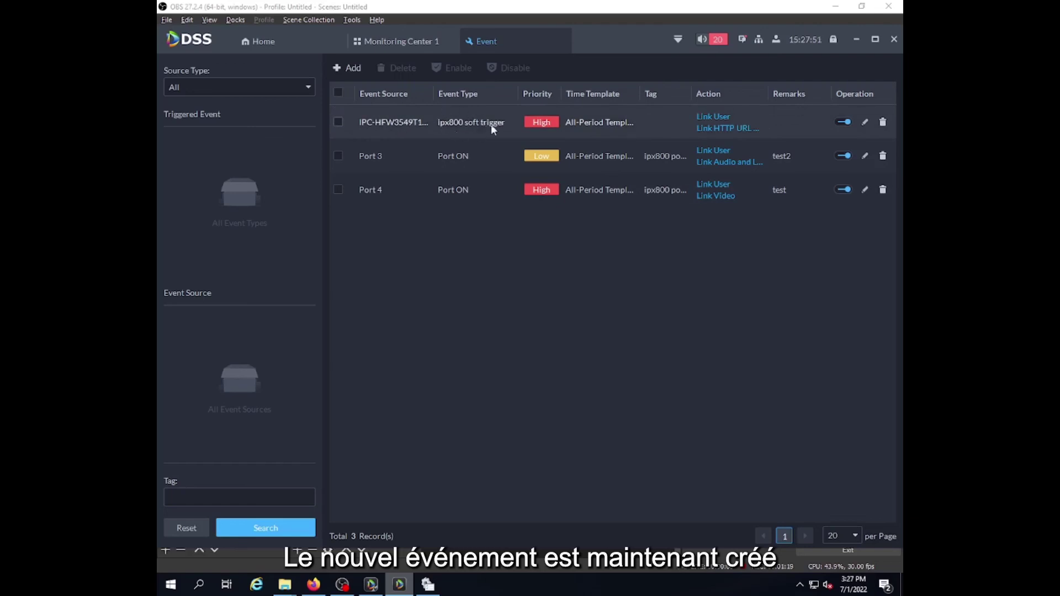
# Switch to the Monitoring Center 1 live view of the 192.168.64.26 camera.
pyautogui.click(389, 44)
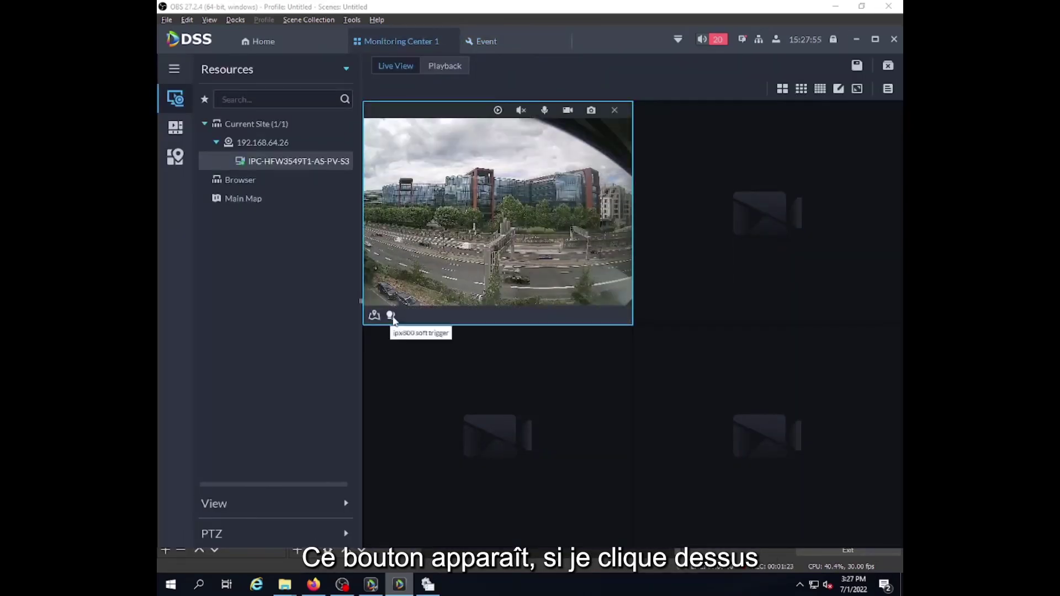